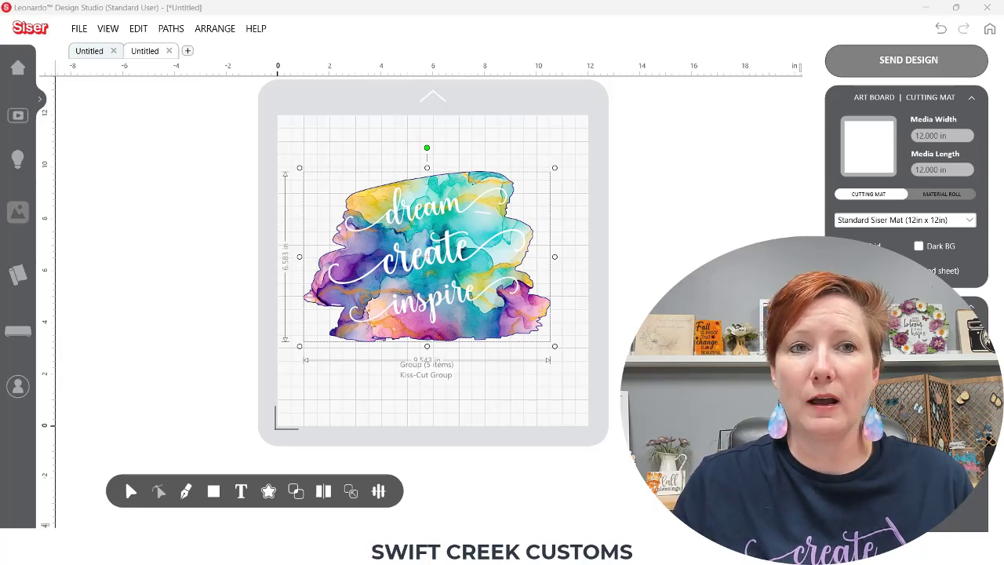
# Start a new document and import SVG 33 from the Paint-Brush-Stroke-Keychain-Bundle folder.
pyautogui.click(187, 50)
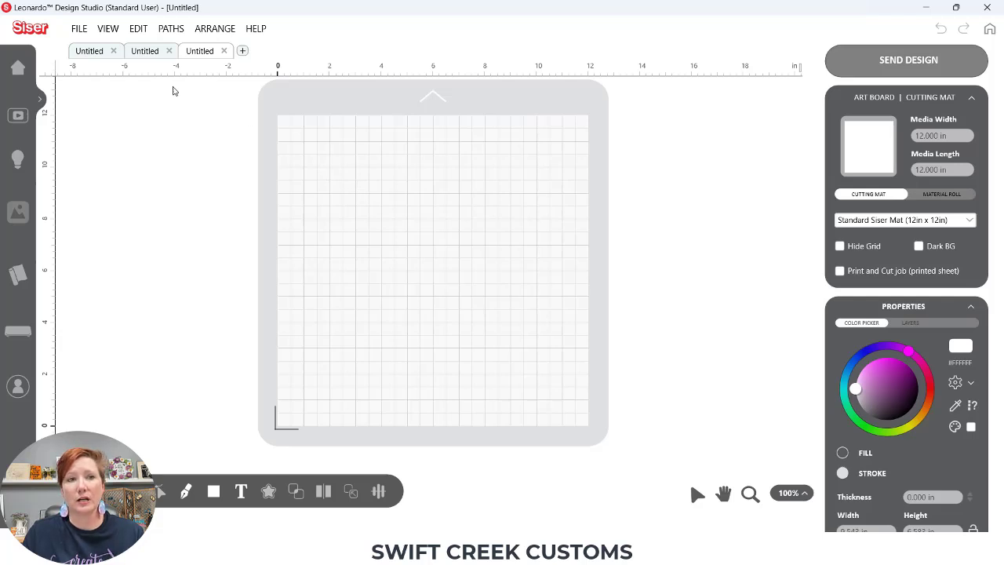
pyautogui.click(81, 32)
pyautogui.click(90, 63)
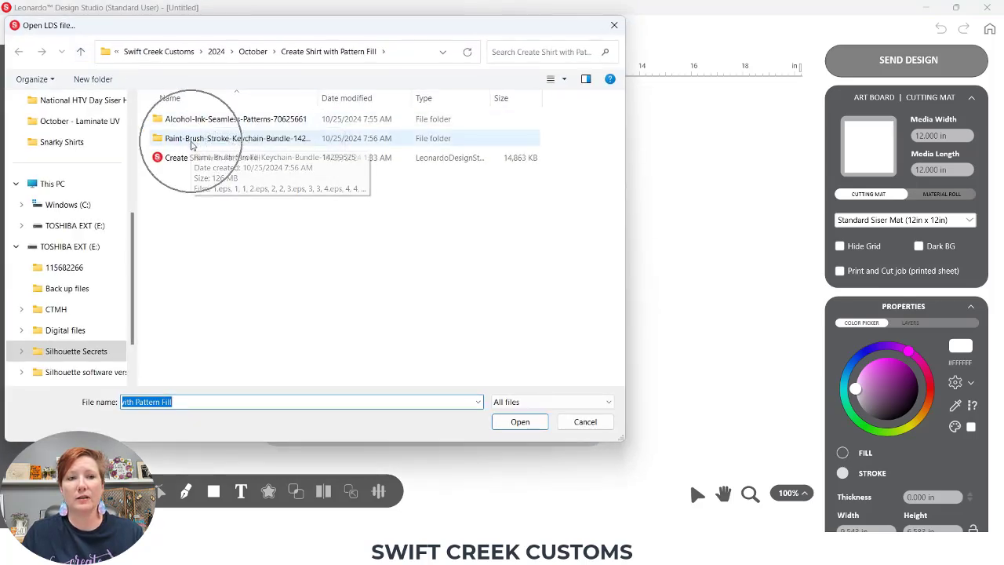
pyautogui.doubleClick(200, 139)
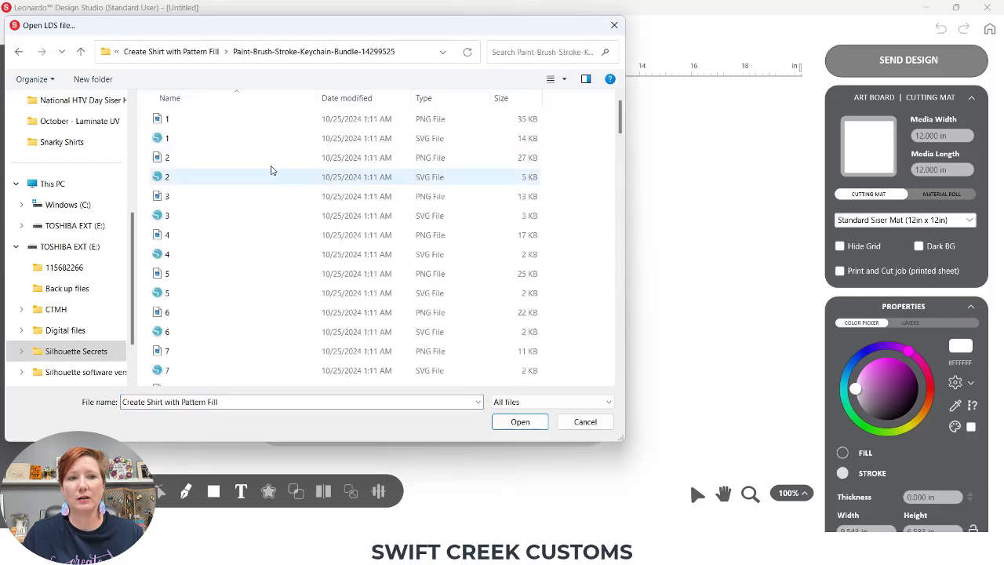
pyautogui.click(564, 80)
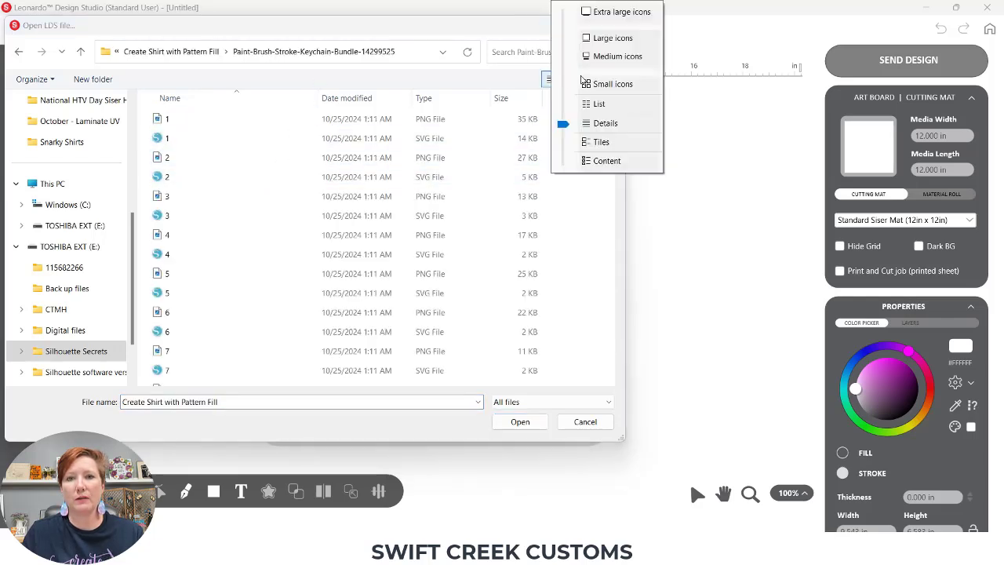
pyautogui.click(599, 37)
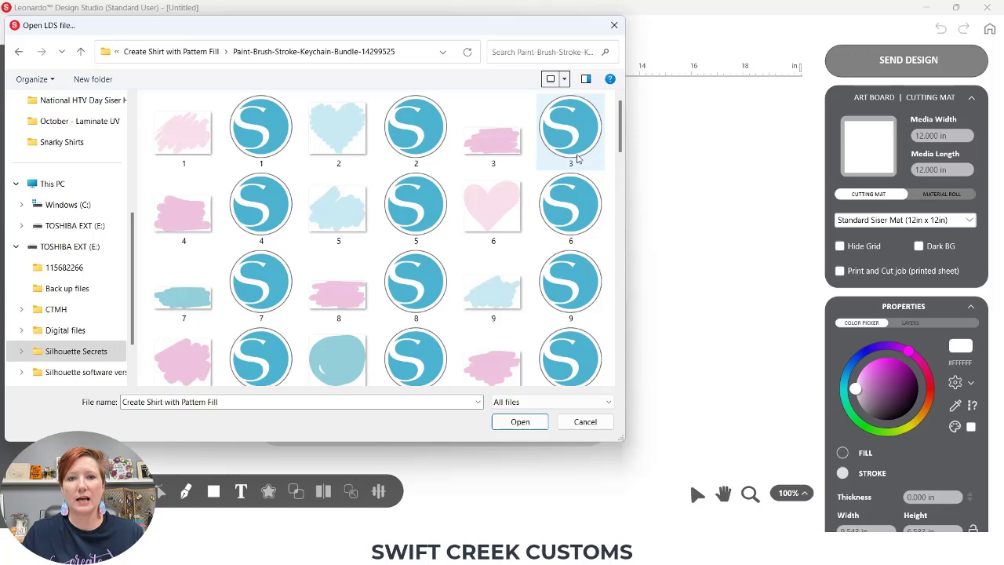
pyautogui.moveTo(619, 130); pyautogui.dragTo(645, 261)
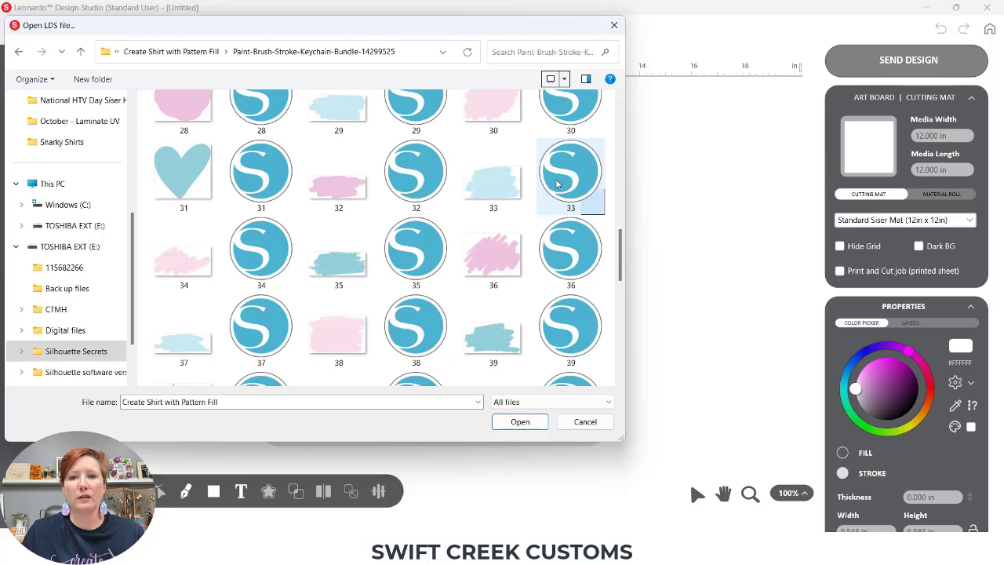
pyautogui.doubleClick(557, 184)
# Import the brush-stroke SVG as a Cut only shape onto the mat.
pyautogui.click(546, 248)
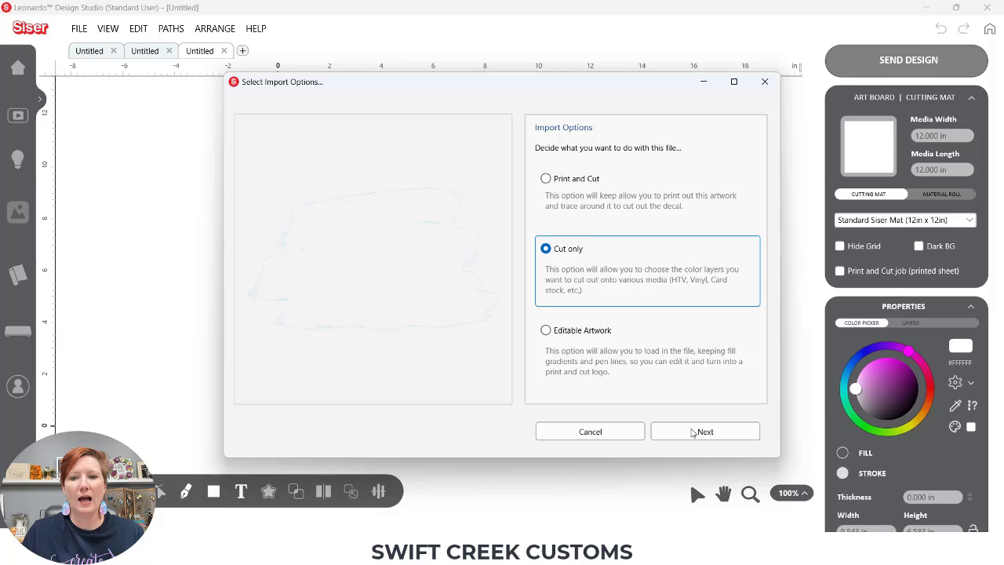
pyautogui.click(693, 433)
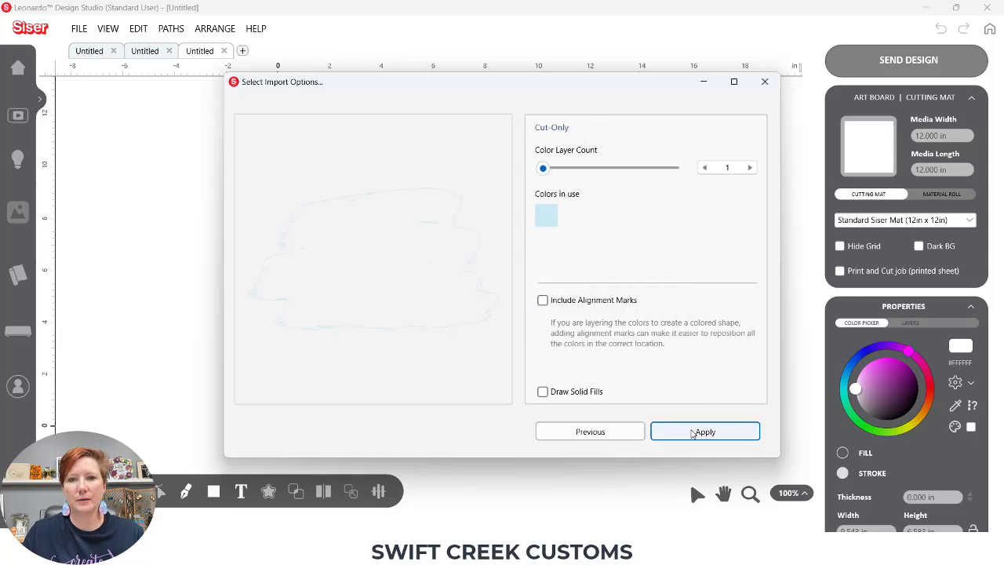
pyautogui.click(700, 433)
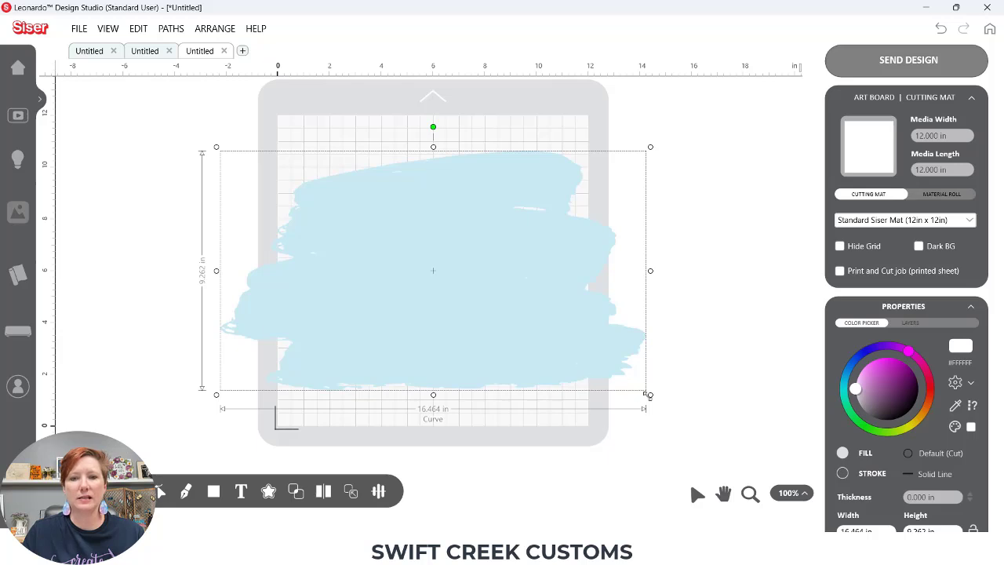
# Resize the light-blue brush stroke on the mat to 9.984 by 6.280 inches.
pyautogui.moveTo(649, 394); pyautogui.dragTo(523, 291)
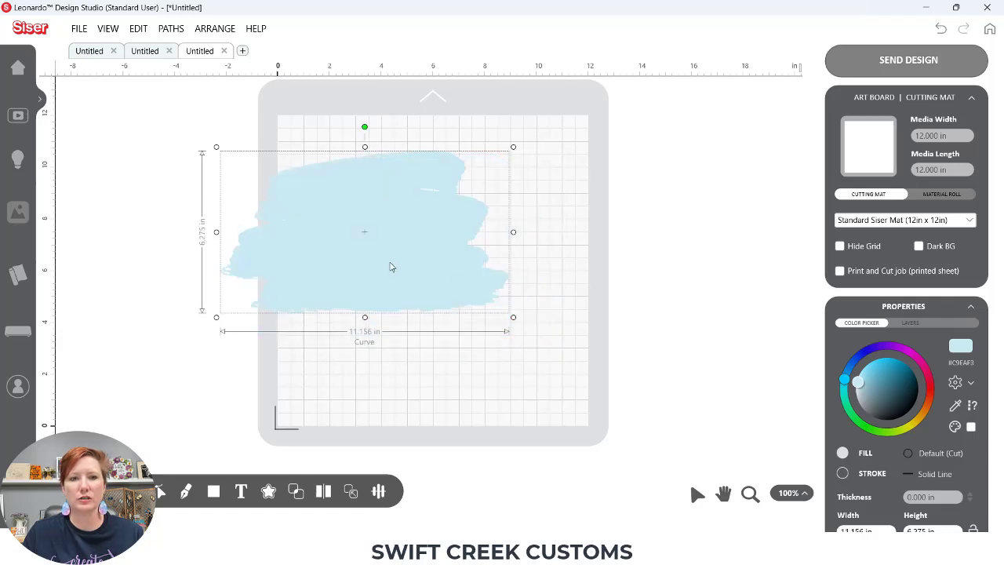
pyautogui.moveTo(392, 269); pyautogui.dragTo(467, 266)
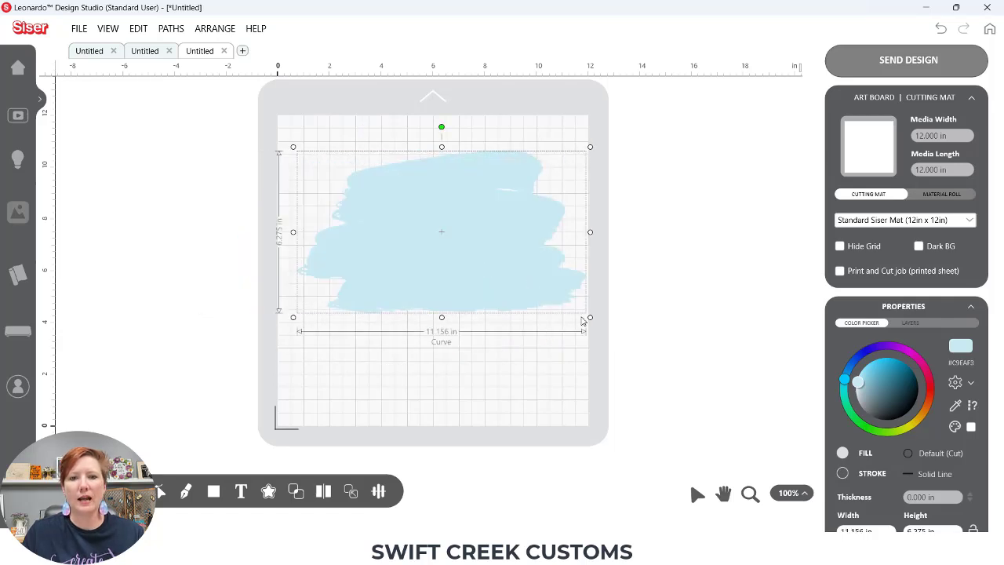
pyautogui.moveTo(589, 317); pyautogui.dragTo(568, 306)
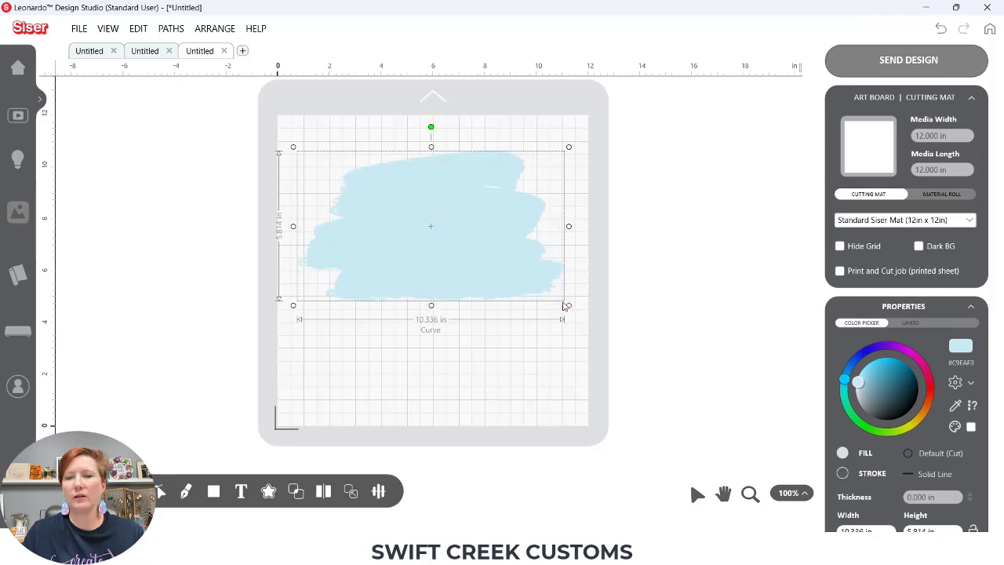
pyautogui.moveTo(431, 305); pyautogui.dragTo(431, 327)
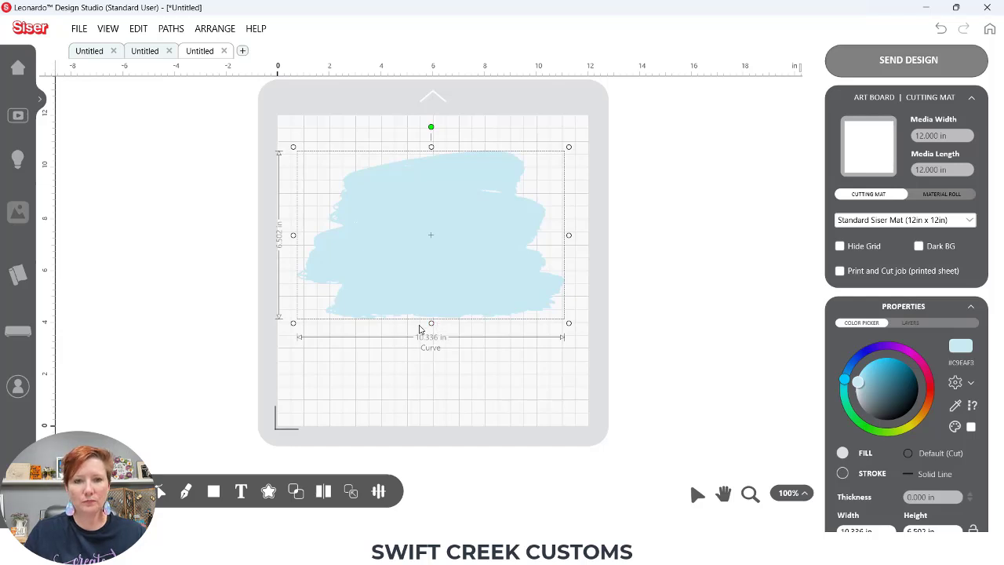
pyautogui.moveTo(569, 322); pyautogui.dragTo(561, 320)
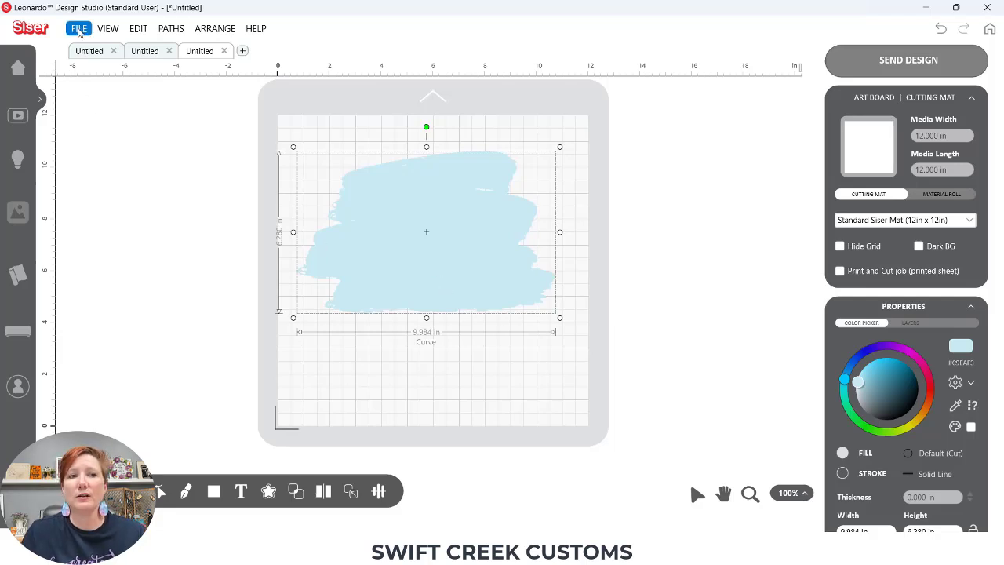
# Save the design as Create Shirt Demo.lds in the Create Shirt with Pattern Fill folder.
pyautogui.click(78, 28)
pyautogui.click(94, 110)
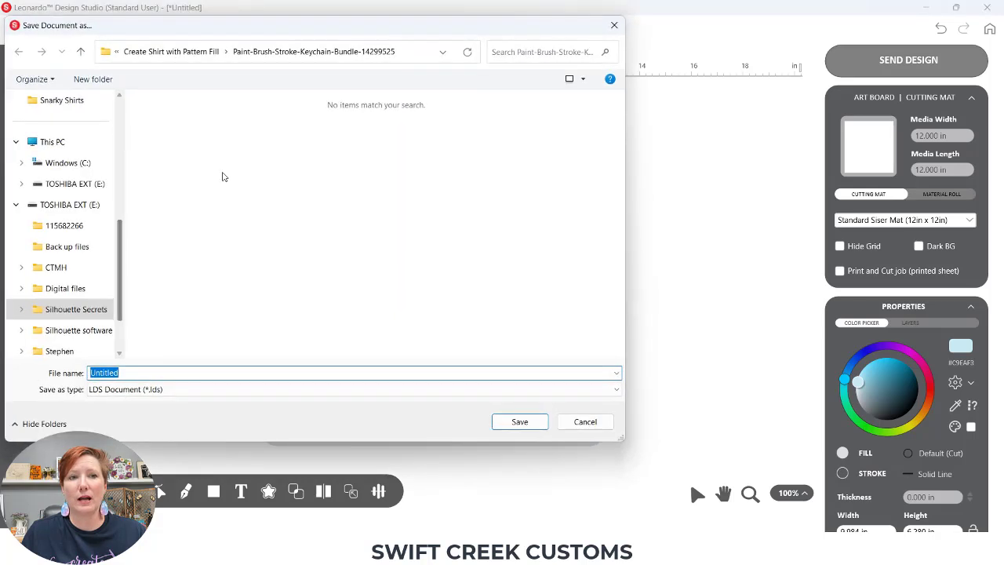
pyautogui.click(180, 51)
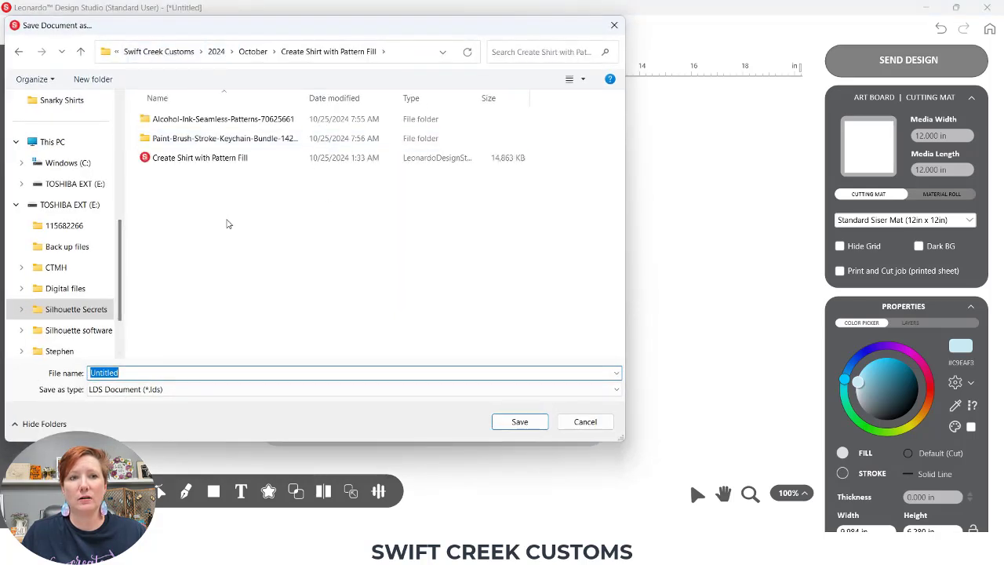
pyautogui.write('Create Shi')
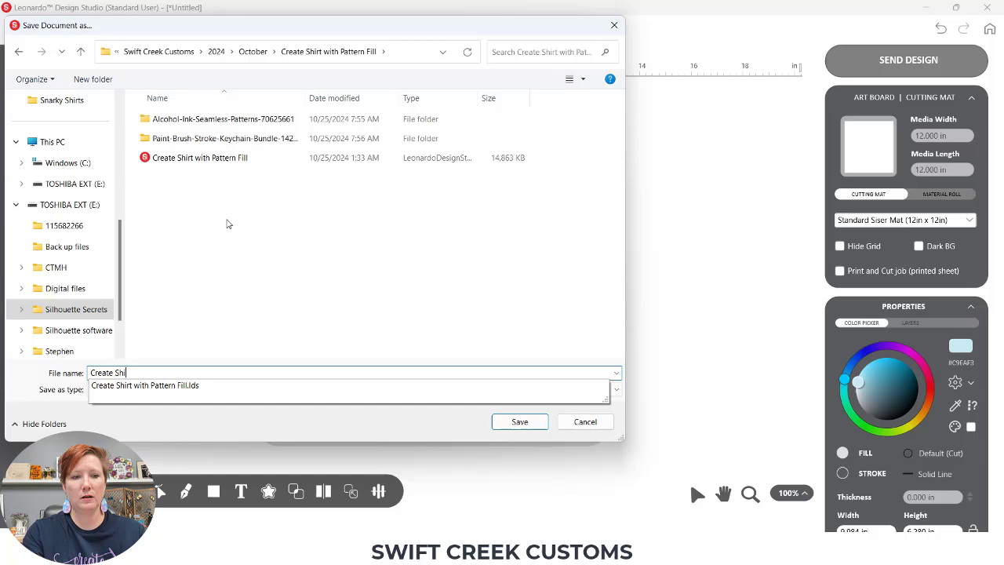
pyautogui.write('rt Demo')
pyautogui.press('Return')
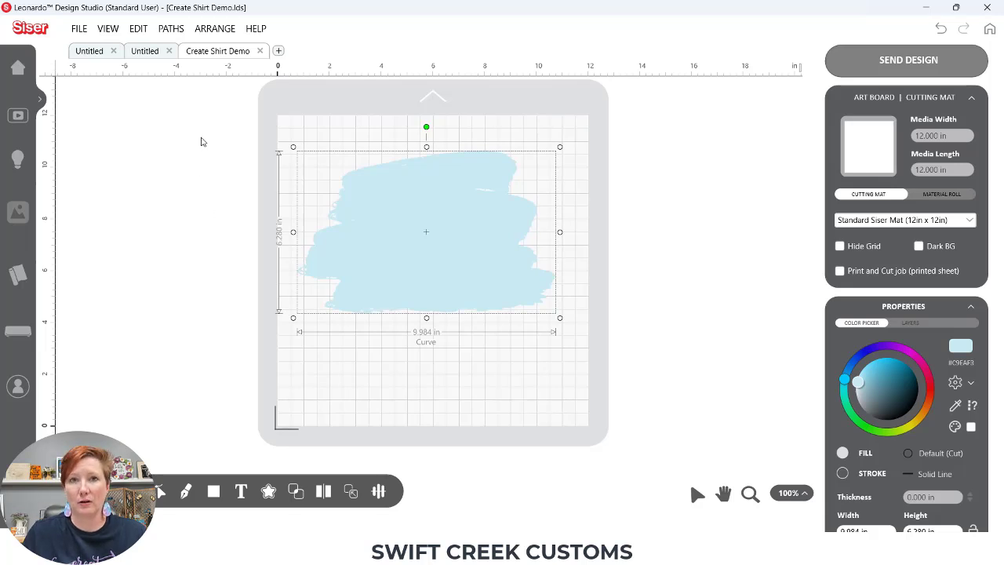
# Import '5-Alcohol Ink Seamless Patterns' from the Alcohol-Ink-Seamless-Patterns folder.
pyautogui.click(81, 32)
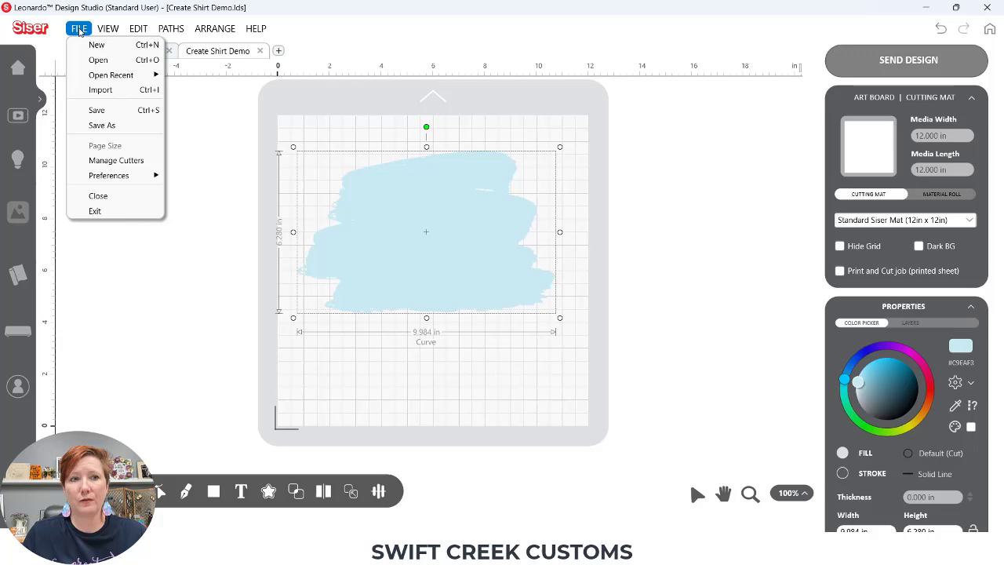
pyautogui.click(98, 61)
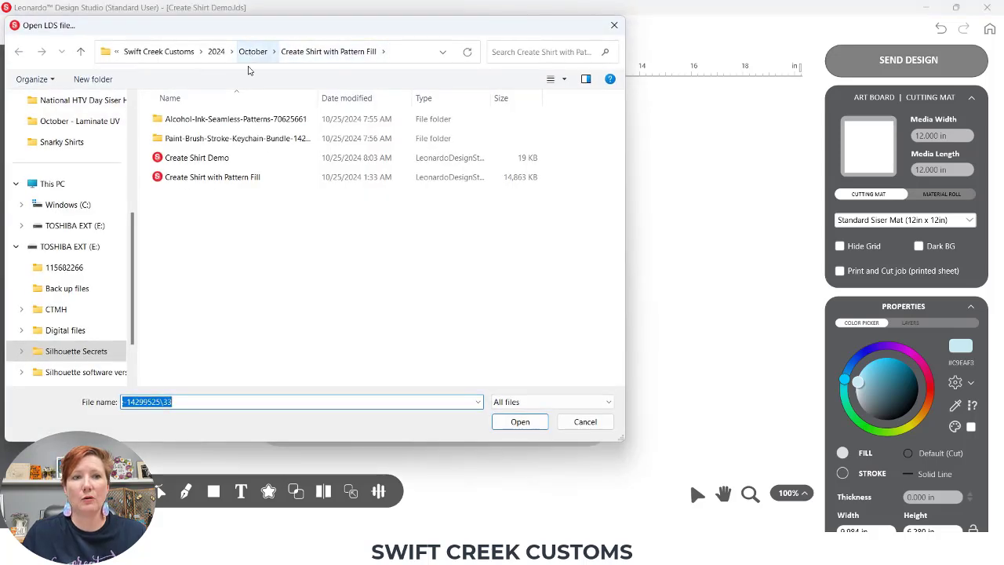
pyautogui.doubleClick(220, 119)
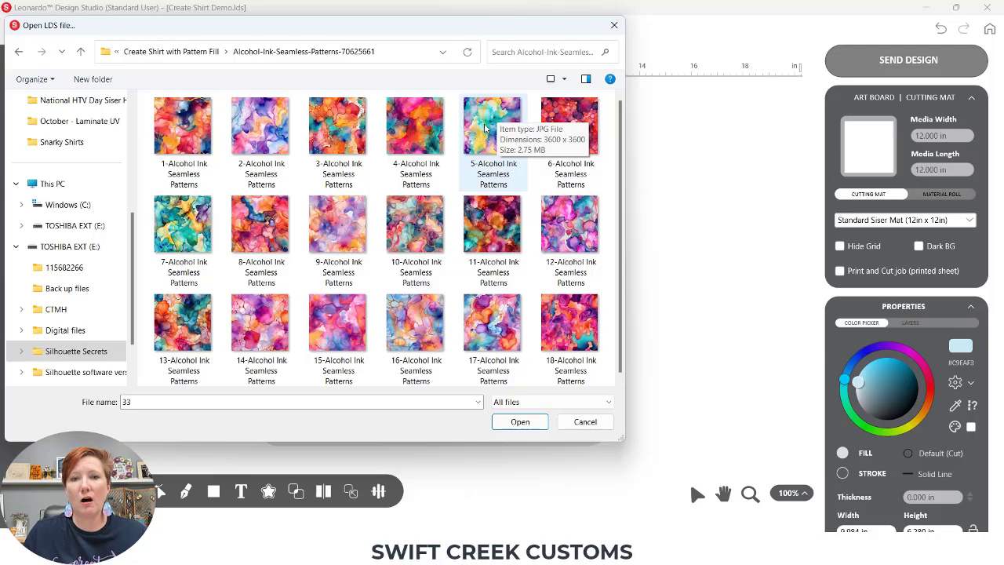
pyautogui.doubleClick(485, 131)
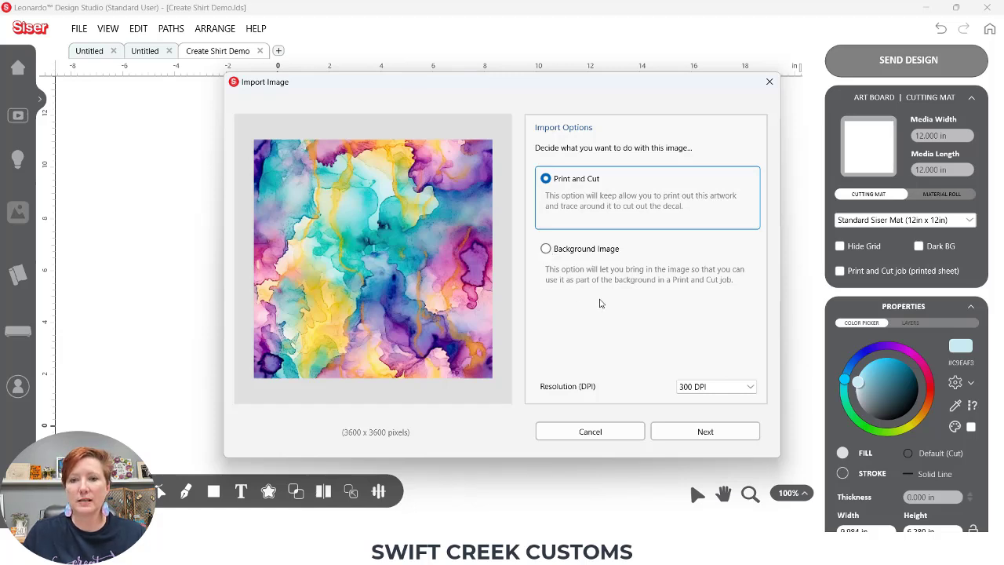
# Import the 3600 x 3600 pattern at 300 DPI as a Background Image.
pyautogui.click(714, 387)
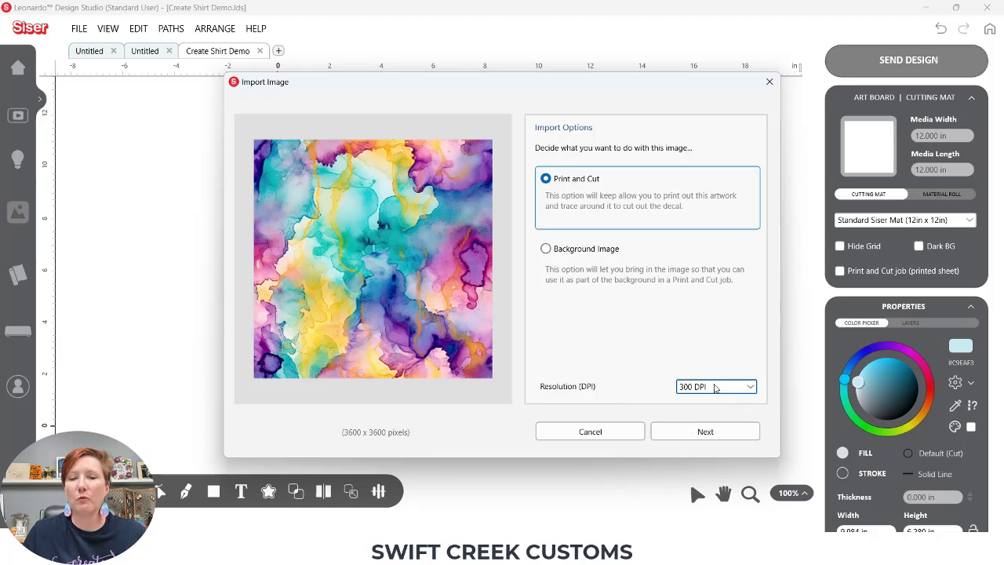
pyautogui.click(714, 387)
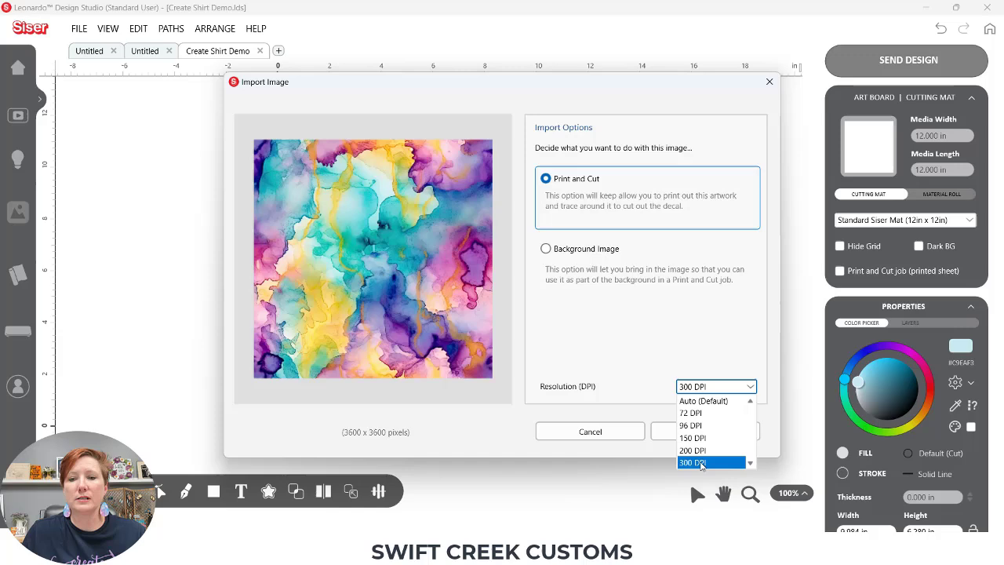
pyautogui.click(730, 463)
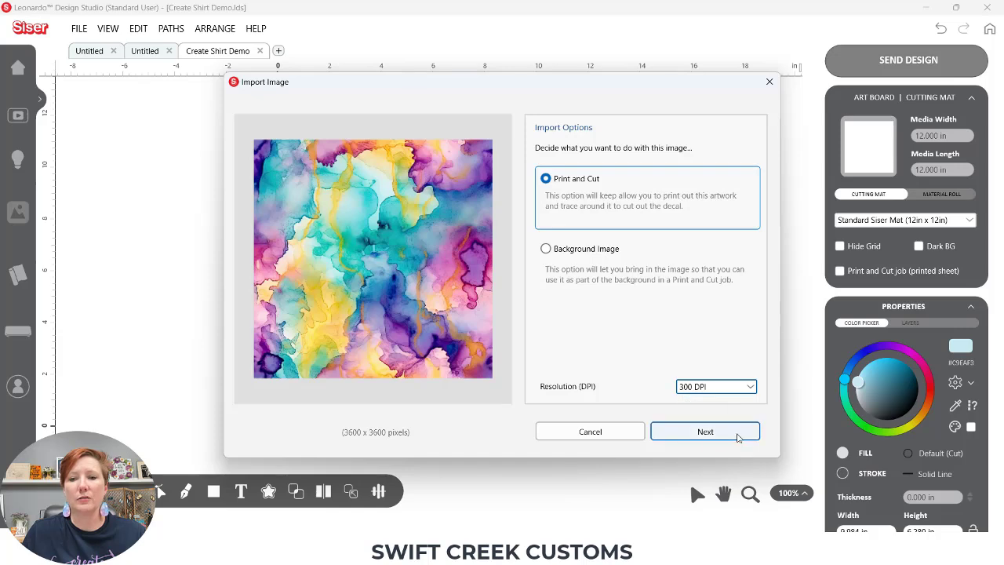
pyautogui.click(547, 249)
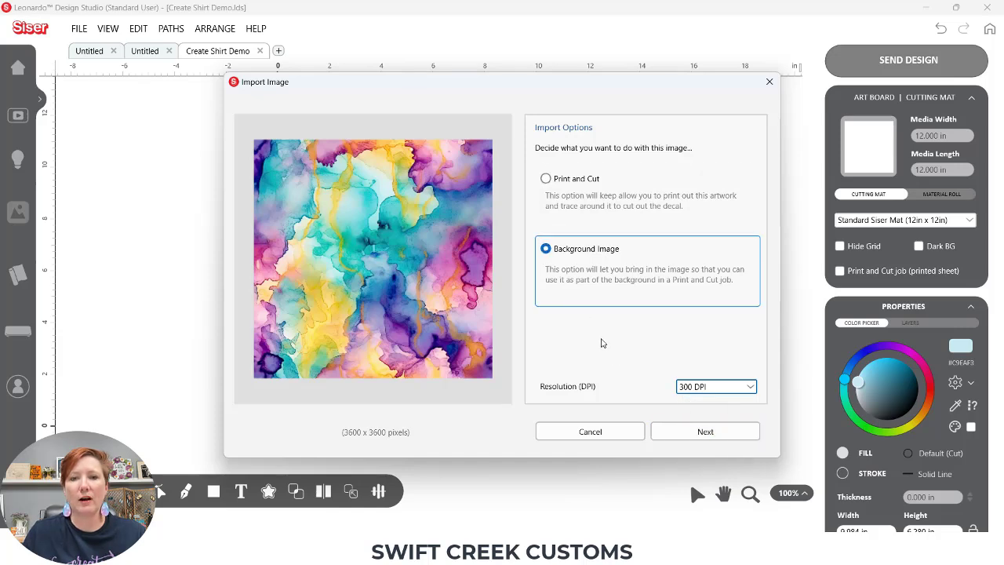
pyautogui.click(695, 432)
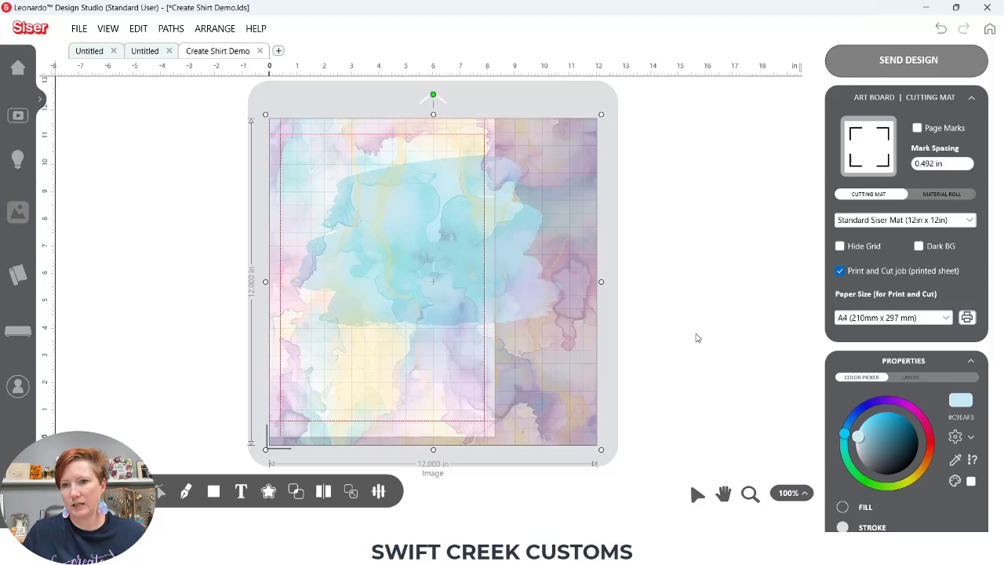
# Shrink the ink image to 11.866 inches square and centre it on the mat.
pyautogui.click(867, 275)
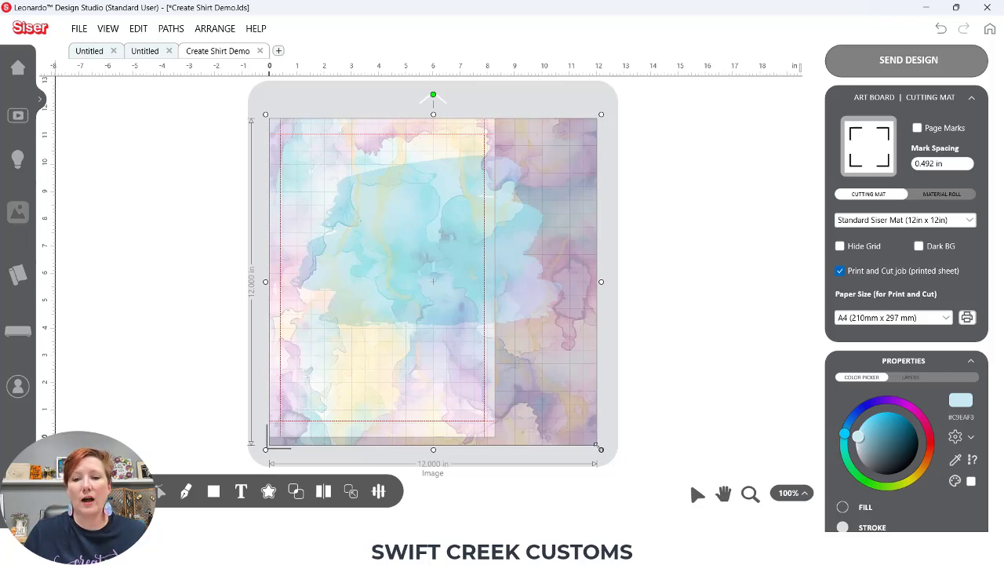
pyautogui.moveTo(601, 451); pyautogui.dragTo(600, 447)
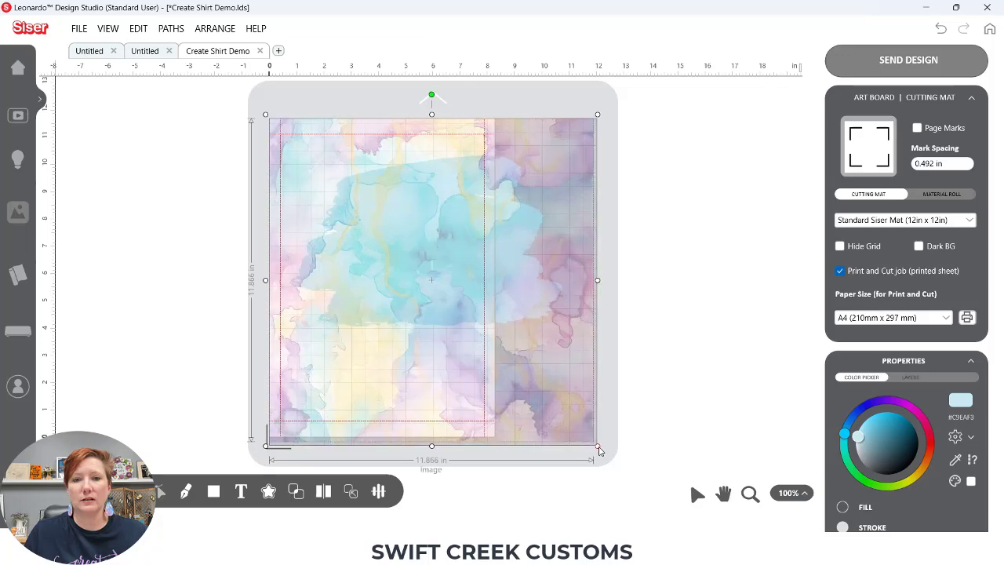
pyautogui.click(581, 413)
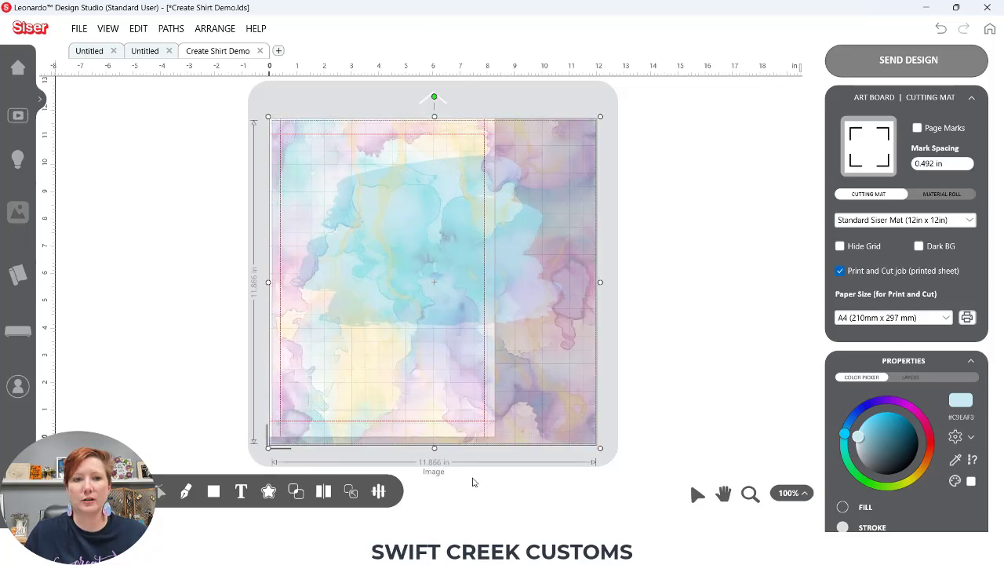
pyautogui.click(379, 491)
pyautogui.click(411, 461)
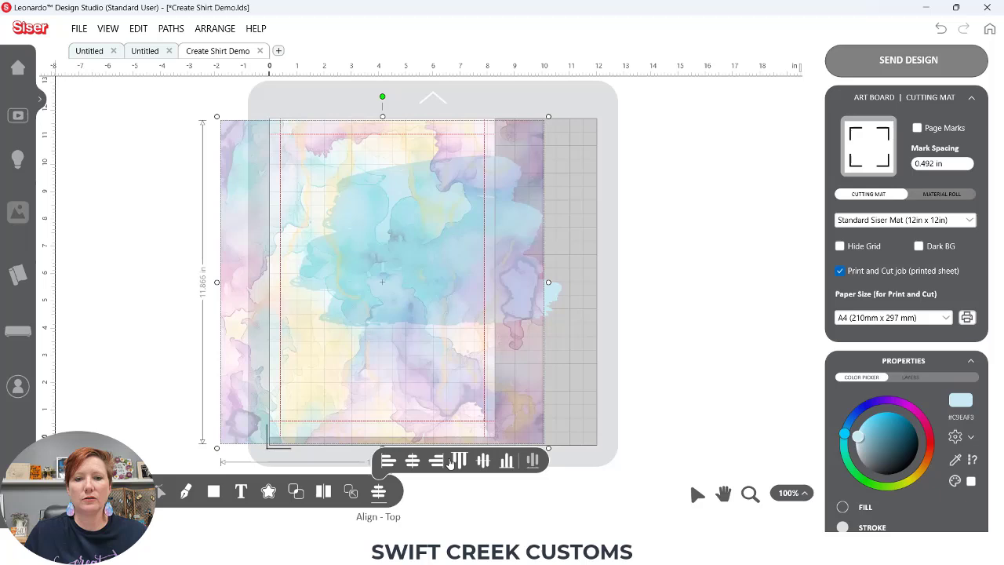
pyautogui.click(483, 461)
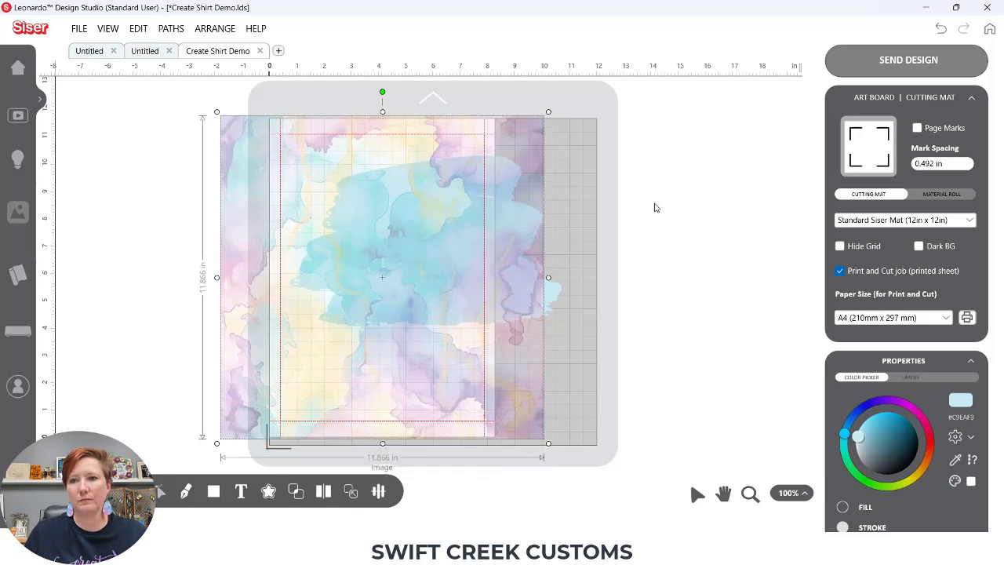
# Uncheck Print and Cut job, then re-centre the image horizontally and vertically.
pyautogui.click(839, 271)
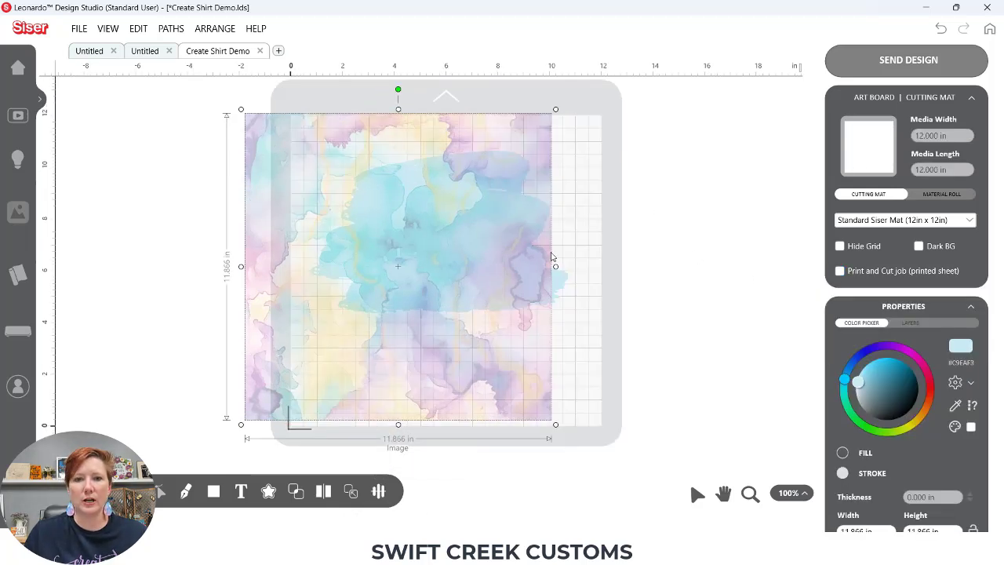
pyautogui.click(377, 491)
pyautogui.click(412, 461)
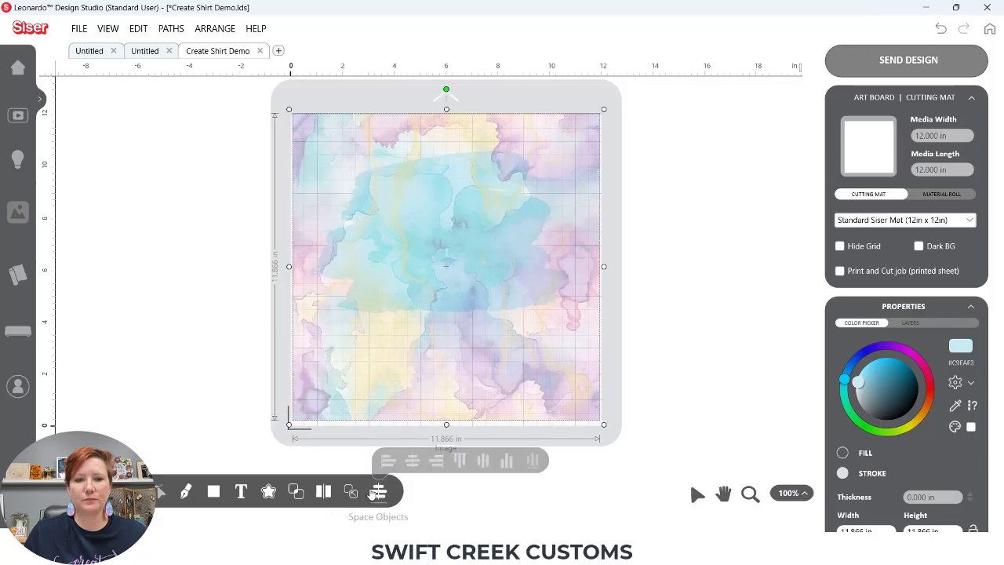
pyautogui.click(483, 461)
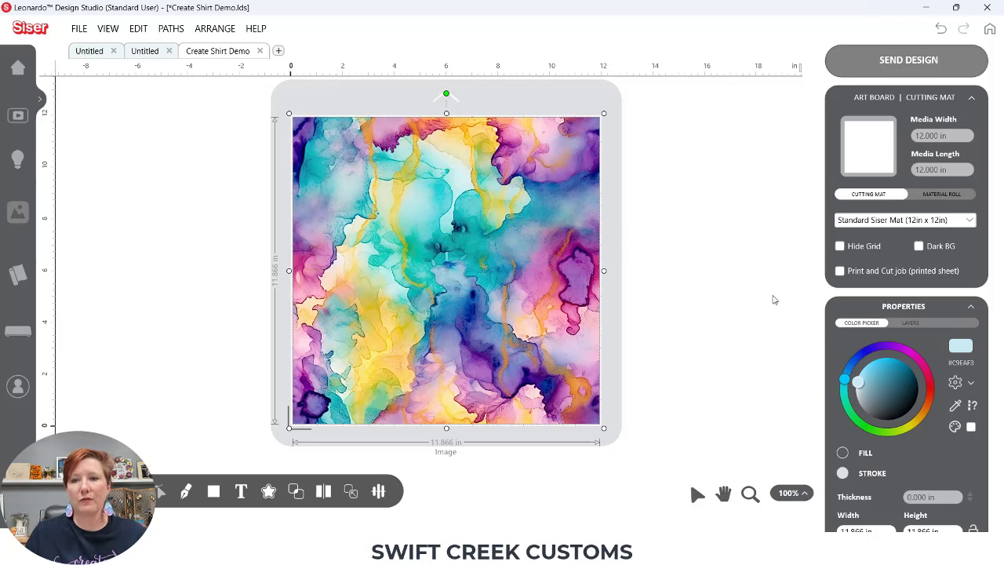
# In the Layers list, move the brush shape above the ink image and shift it up.
pyautogui.click(972, 100)
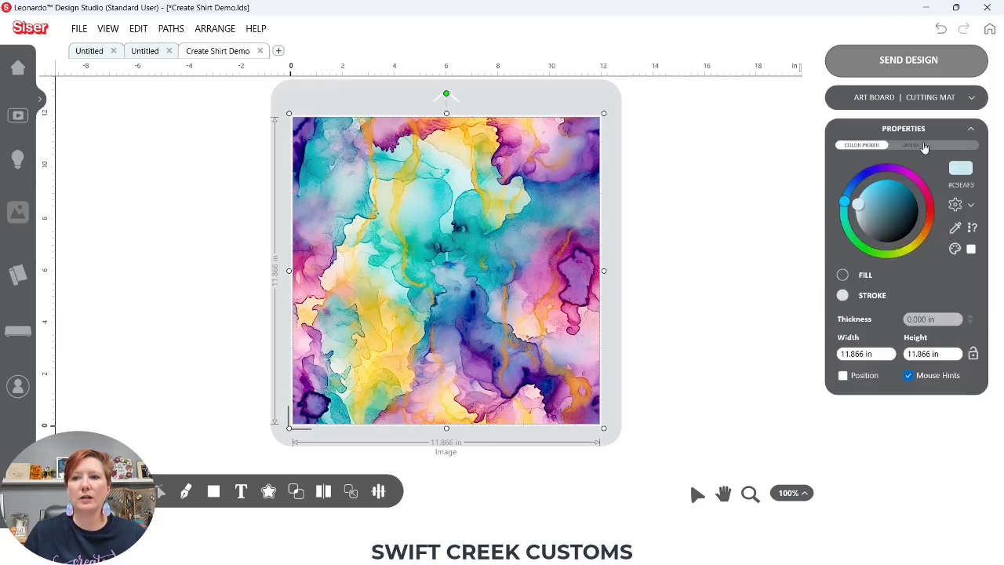
pyautogui.click(924, 148)
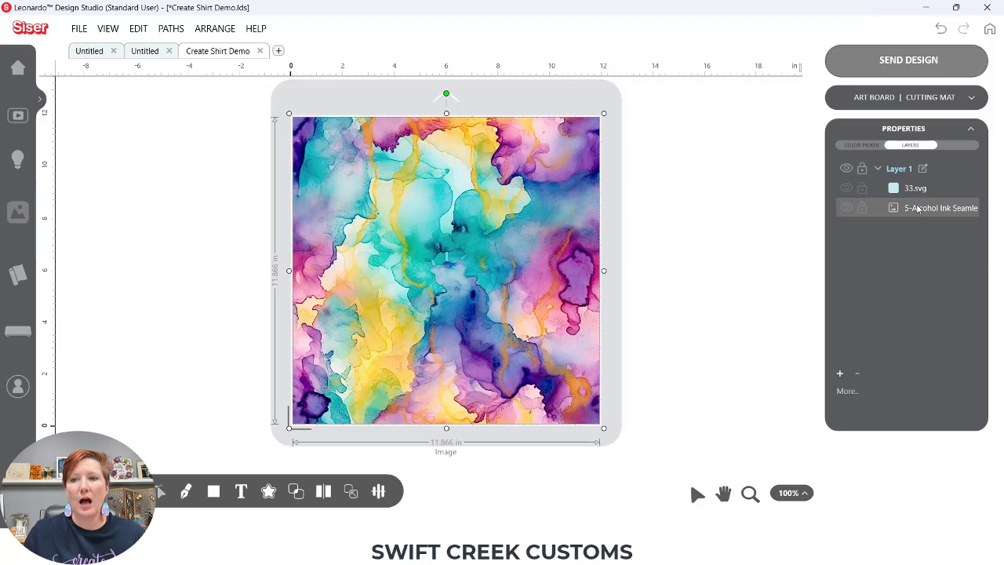
pyautogui.moveTo(918, 208); pyautogui.dragTo(916, 187)
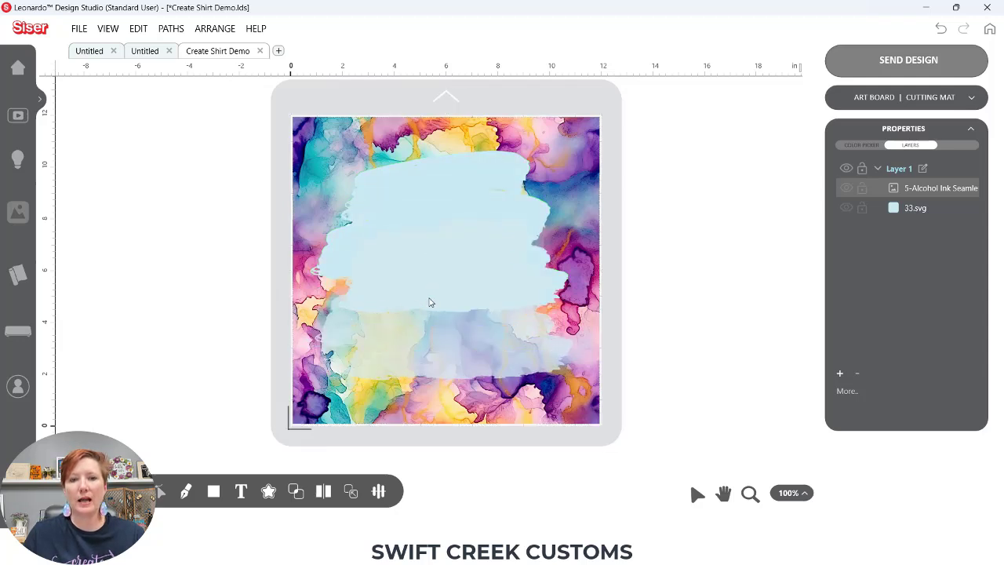
pyautogui.moveTo(429, 302); pyautogui.dragTo(431, 211)
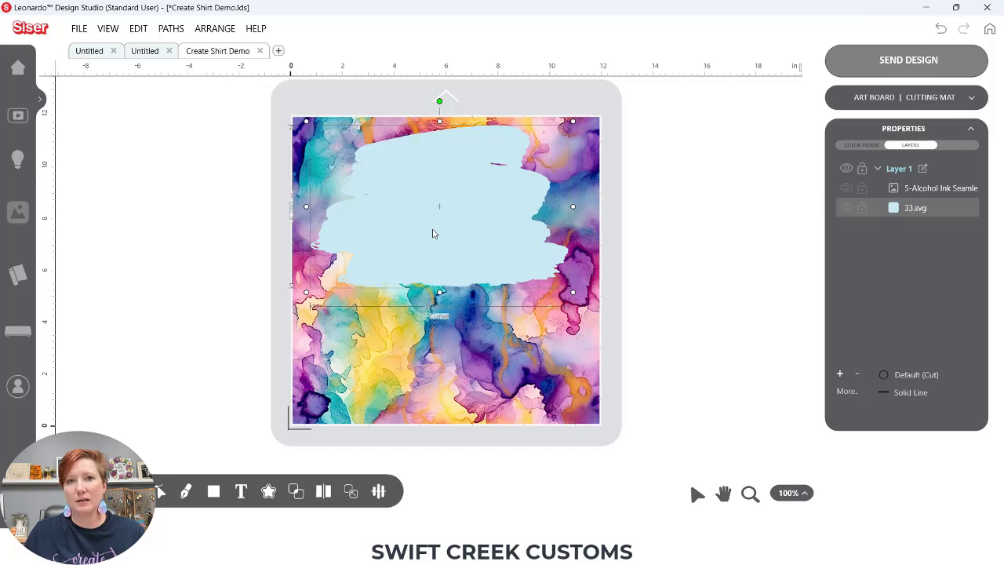
# Shrink and reposition the ink image on the mat.
pyautogui.click(502, 329)
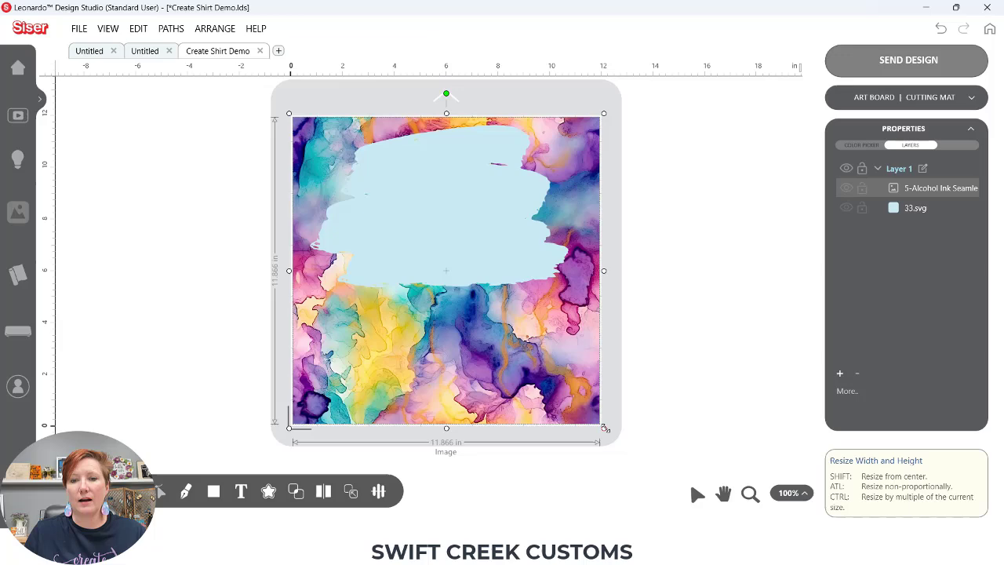
pyautogui.moveTo(600, 423); pyautogui.dragTo(584, 408)
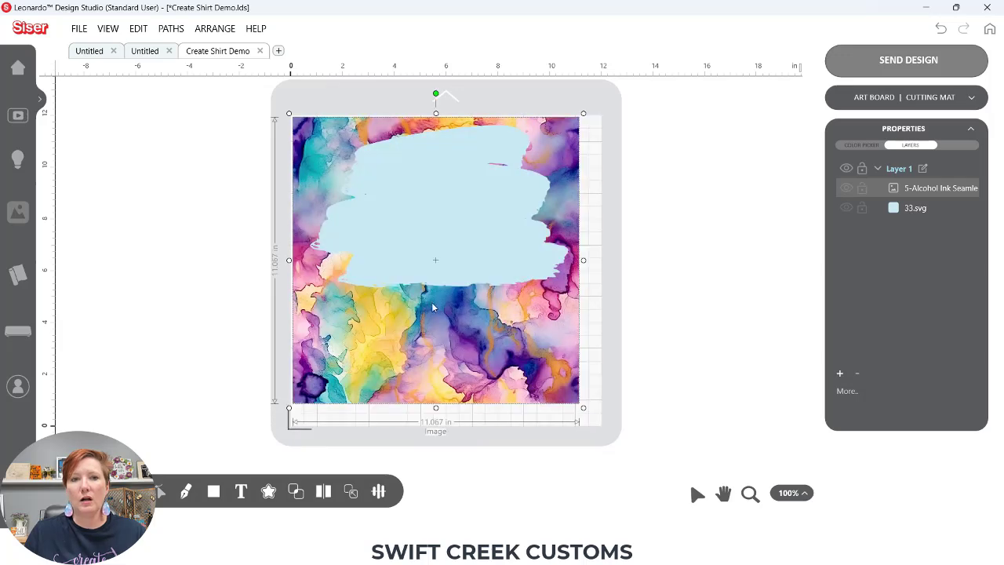
pyautogui.moveTo(289, 114); pyautogui.dragTo(298, 122)
pyautogui.moveTo(434, 160); pyautogui.dragTo(435, 154)
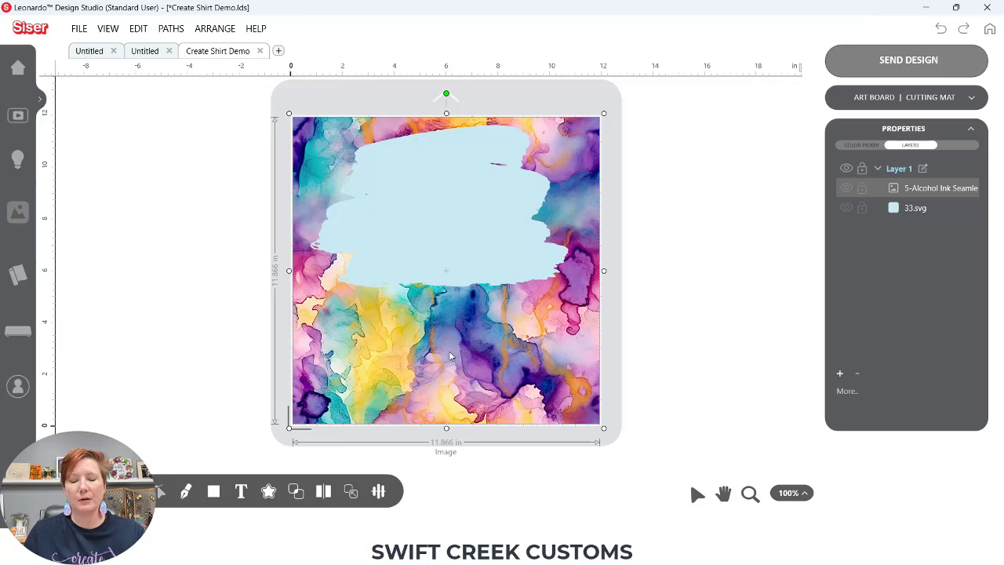
# Duplicate the ink image, park the copy left of the mat, and shrink the original to 10.986 in.
pyautogui.hotkey('ctrl', 'd')
pyautogui.moveTo(479, 340)
pyautogui.mouseDown()
pyautogui.moveTo(79, 347)
pyautogui.moveTo(95, 348)
pyautogui.mouseUp()
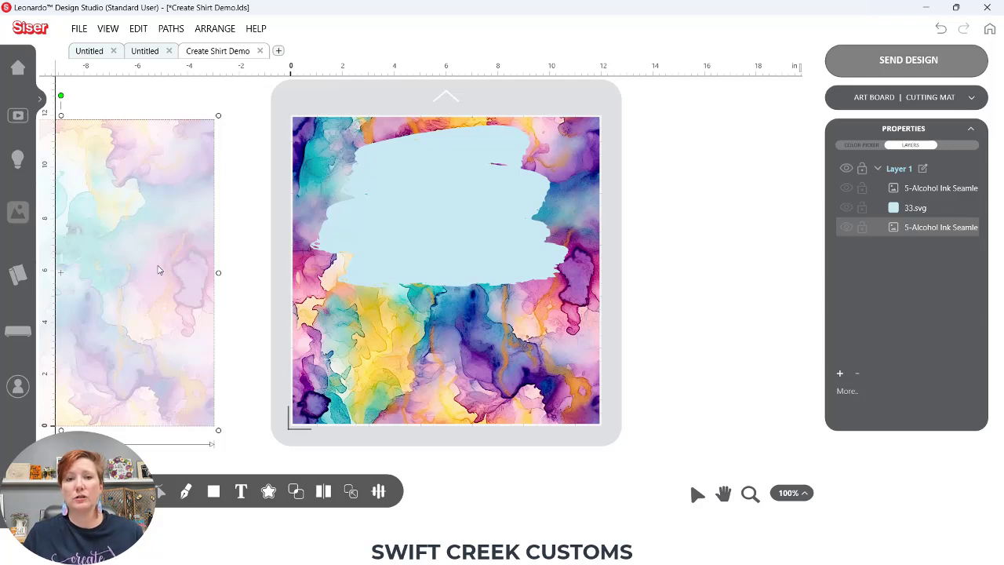
pyautogui.click(436, 210)
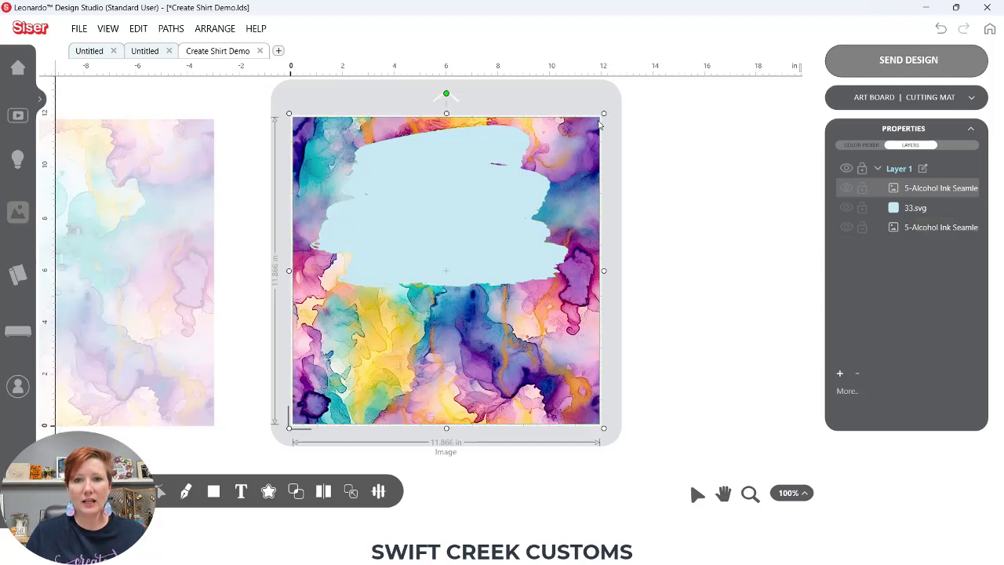
pyautogui.moveTo(603, 427); pyautogui.dragTo(583, 409)
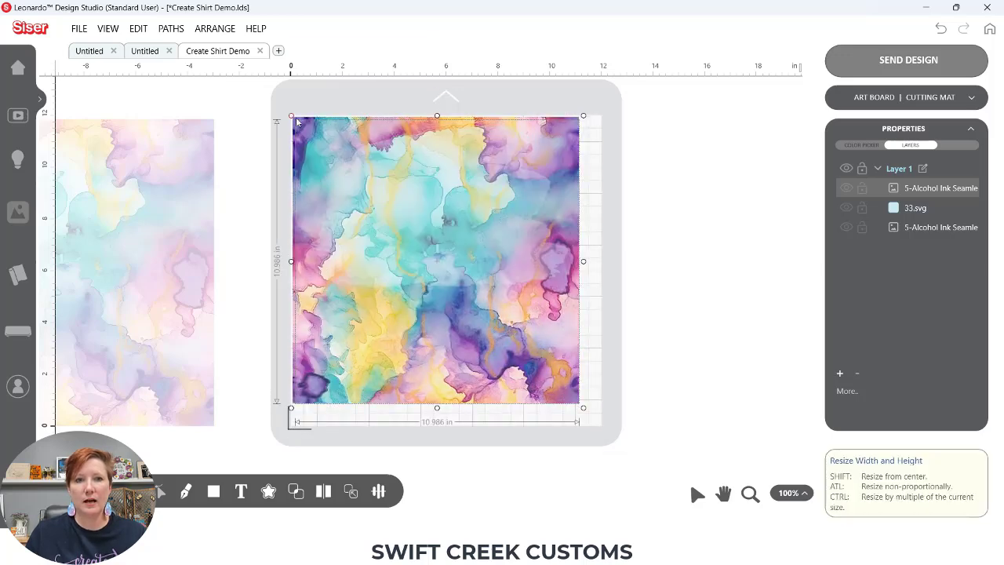
pyautogui.moveTo(296, 122); pyautogui.dragTo(303, 127)
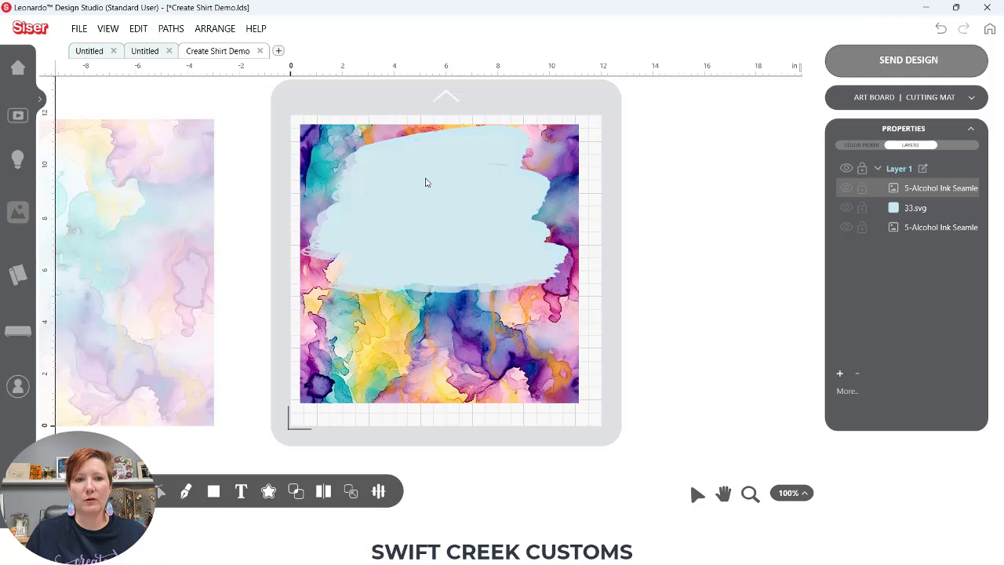
pyautogui.moveTo(426, 182); pyautogui.dragTo(426, 178)
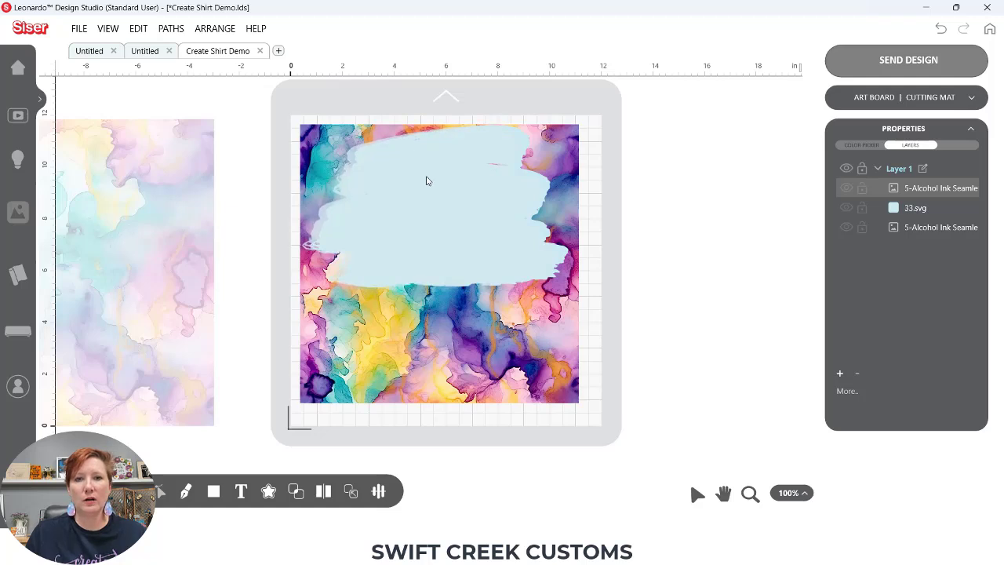
pyautogui.click(426, 179)
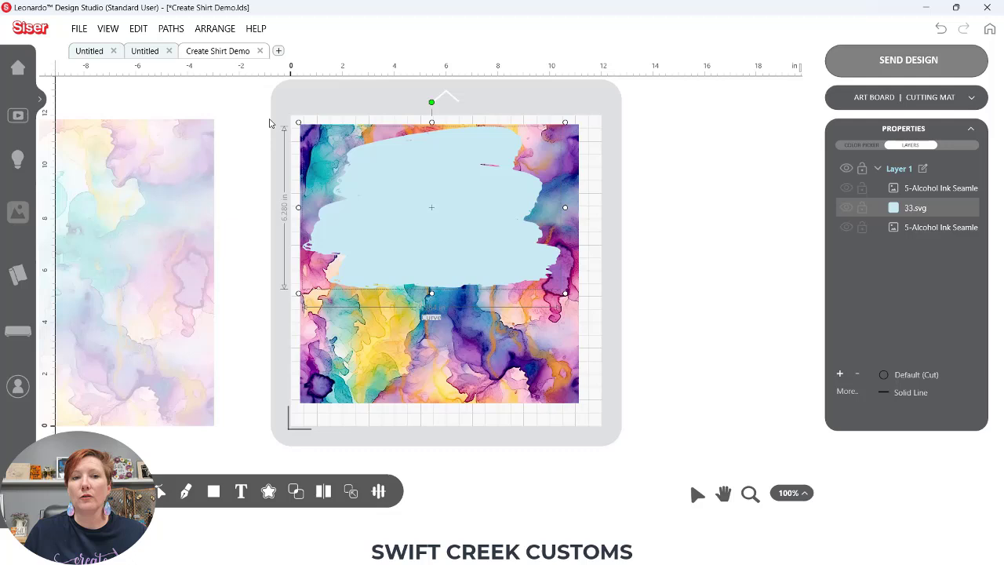
# Hide the spare image and Intersect the brush shape with the ink image.
pyautogui.click(424, 172)
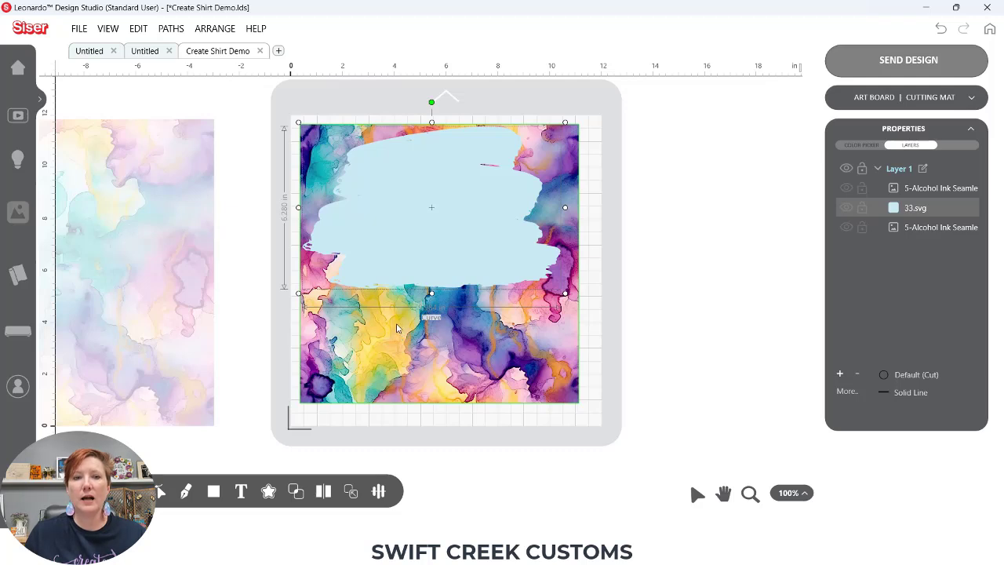
pyautogui.moveTo(252, 115); pyautogui.dragTo(621, 354)
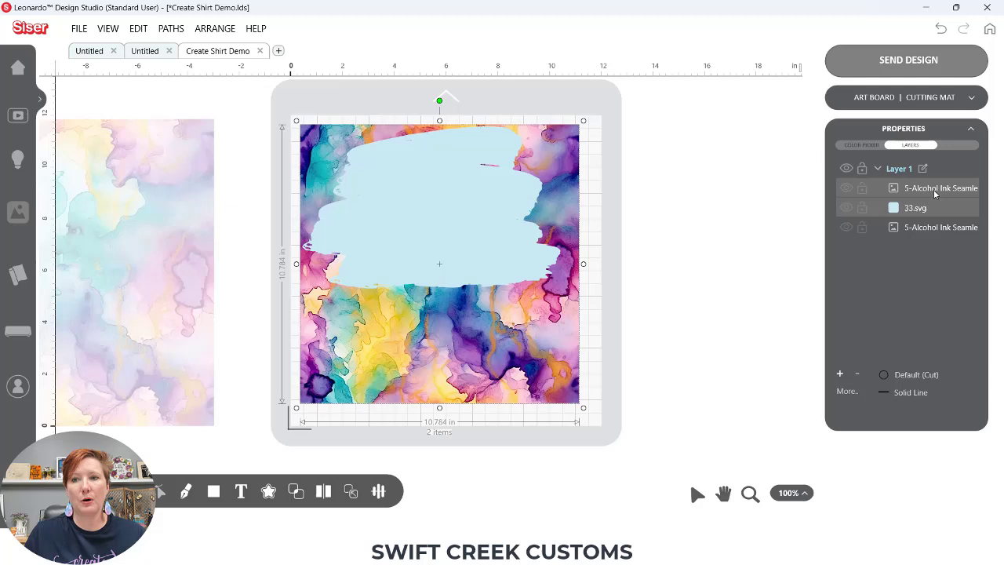
pyautogui.click(846, 227)
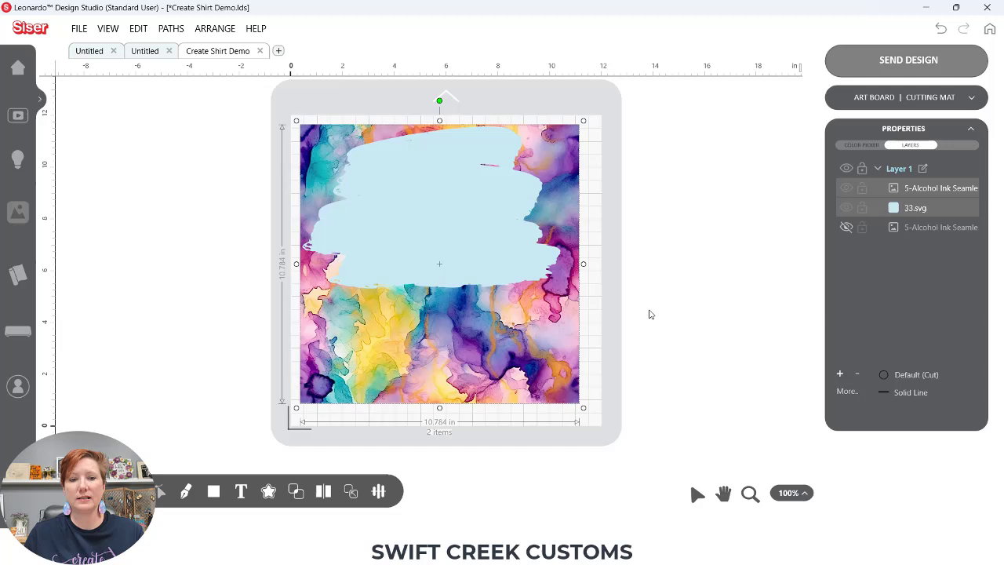
pyautogui.moveTo(295, 497)
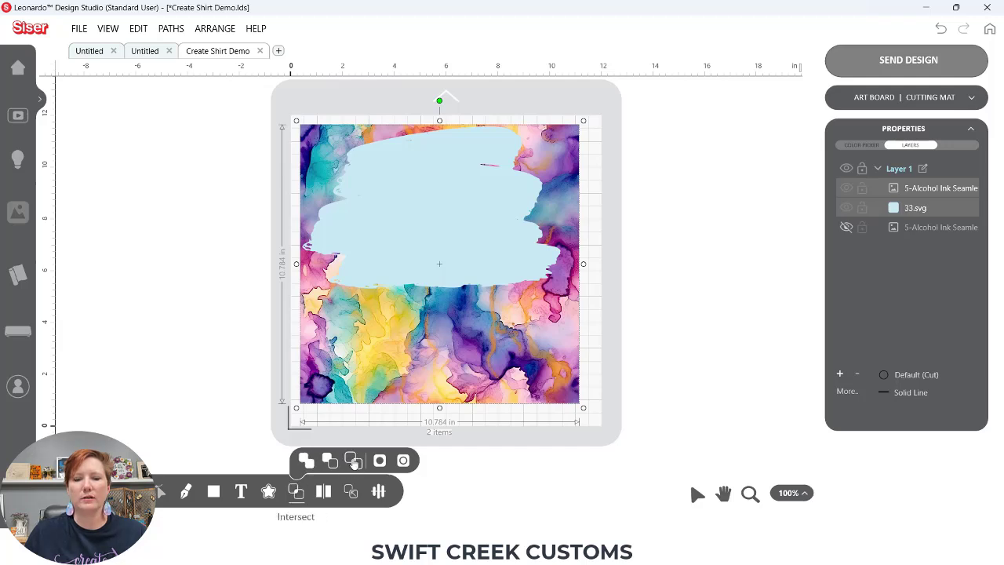
pyautogui.click(354, 461)
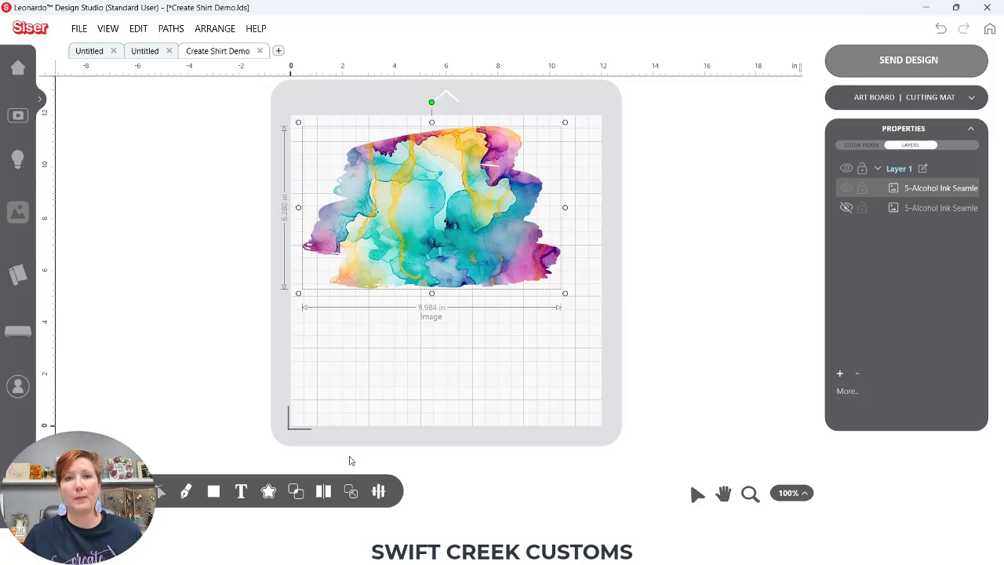
# Duplicate the brush shape, park the copy right of the mat, and show the spare layers.
pyautogui.click(846, 208)
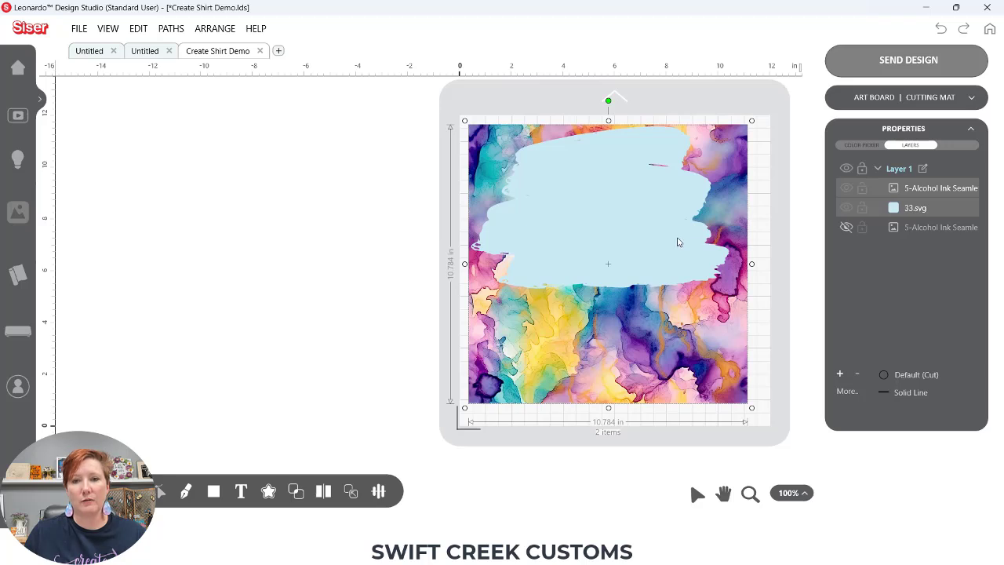
pyautogui.click(781, 246)
pyautogui.click(665, 231)
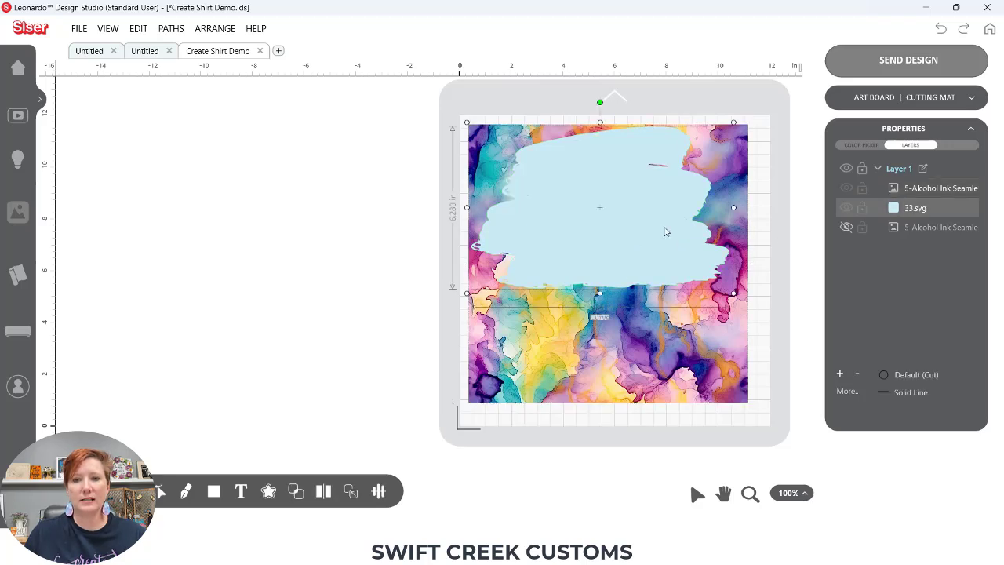
pyautogui.hotkey('ctrl', 'd')
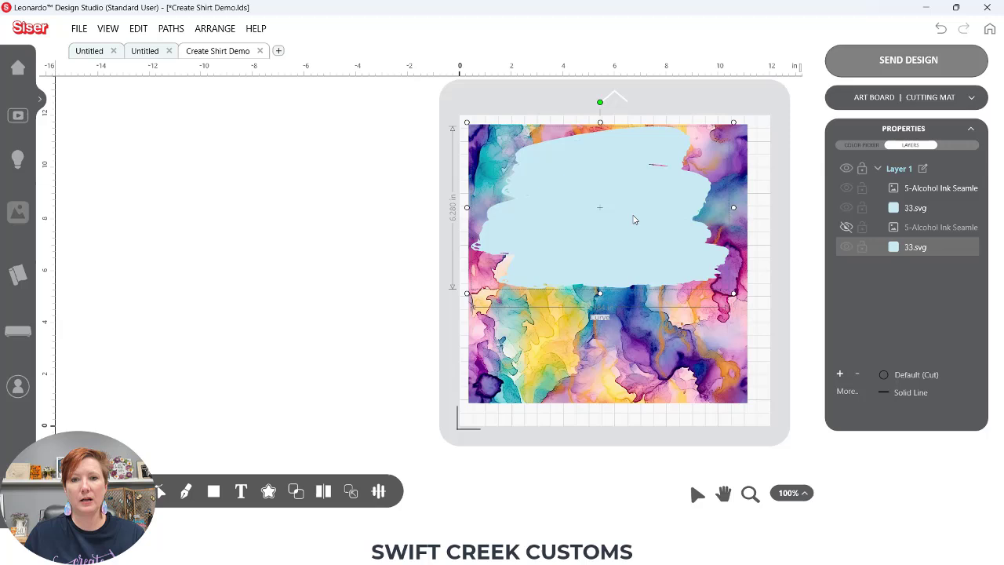
pyautogui.moveTo(634, 219); pyautogui.dragTo(985, 219)
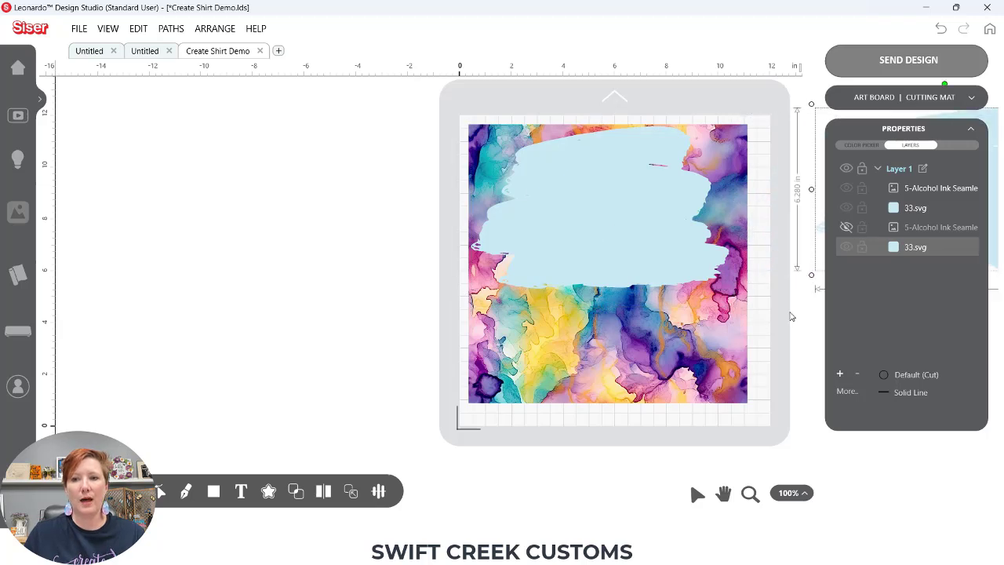
pyautogui.moveTo(789, 313); pyautogui.dragTo(634, 316)
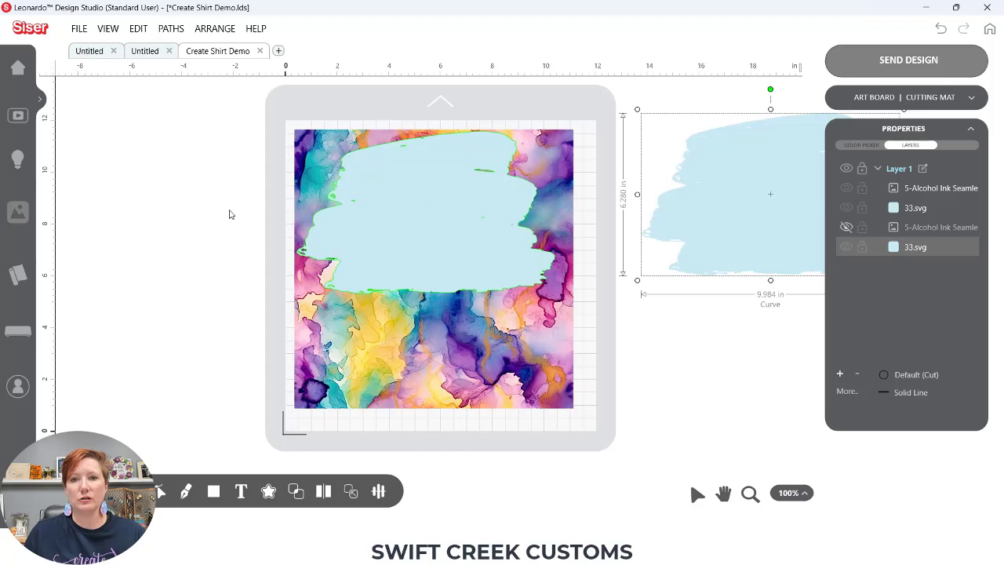
pyautogui.click(846, 247)
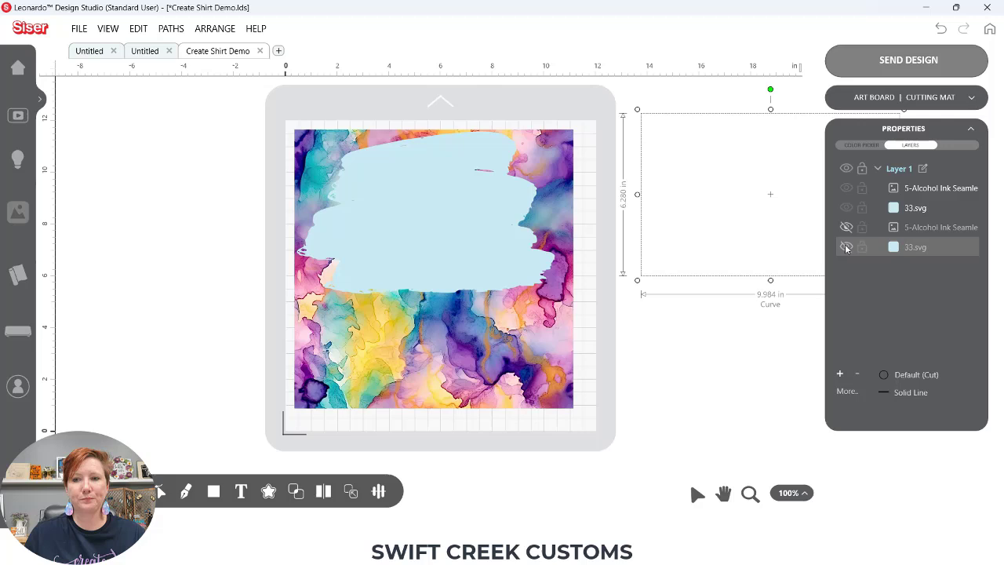
pyautogui.click(846, 247)
pyautogui.click(846, 227)
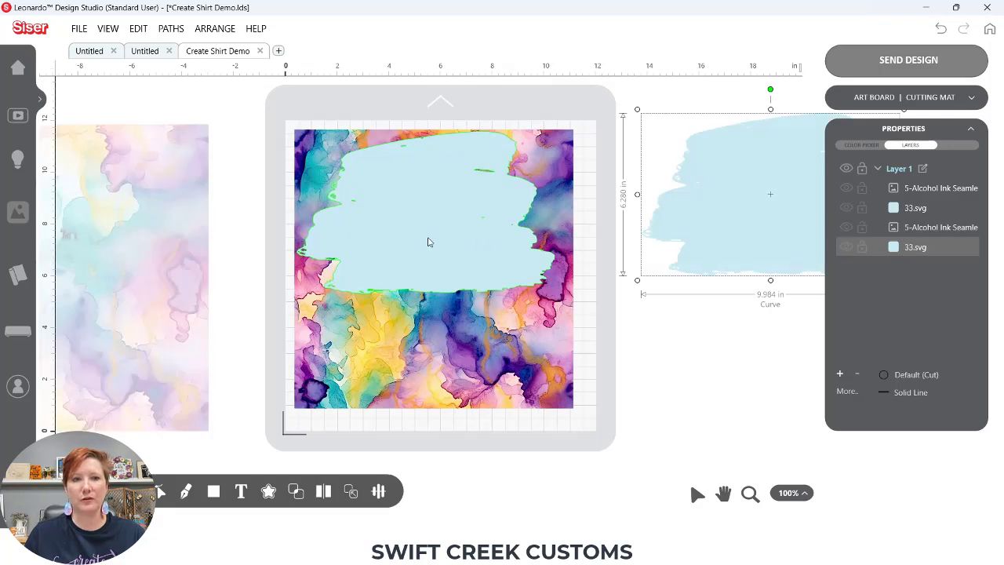
# Re-intersect the ink image with the brush shape and save Create Shirt Demo.
pyautogui.moveTo(273, 110); pyautogui.dragTo(314, 182)
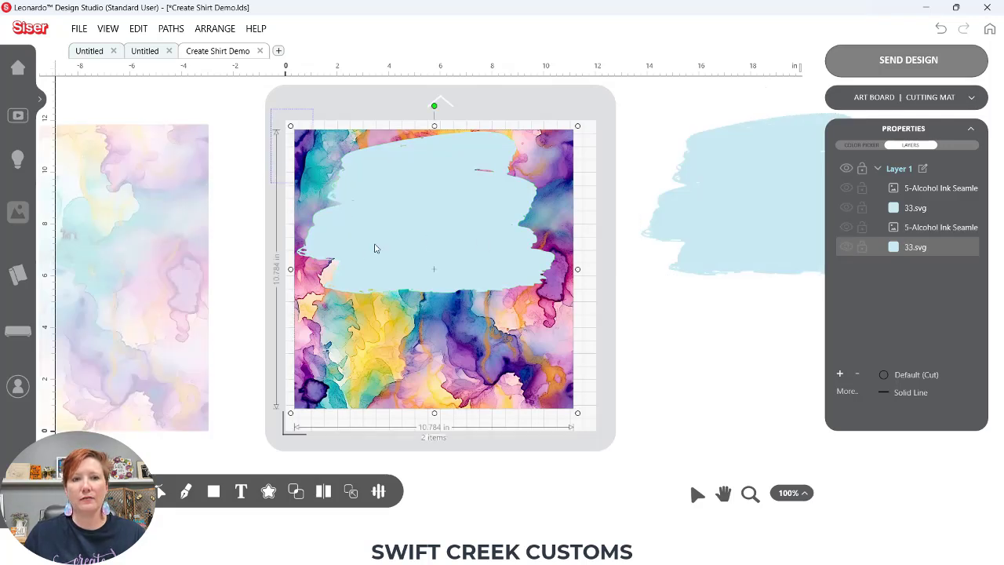
pyautogui.moveTo(375, 249); pyautogui.dragTo(588, 311)
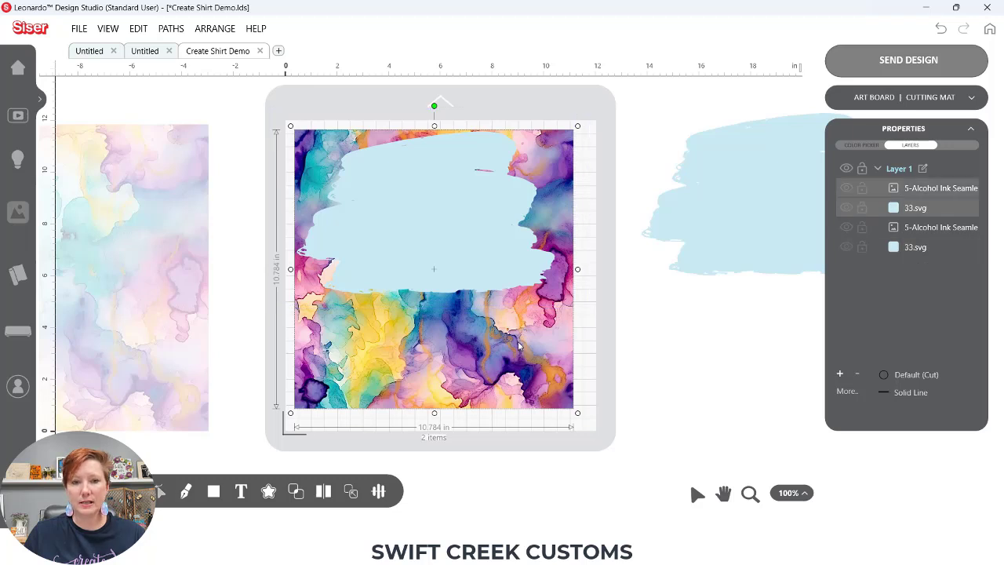
pyautogui.moveTo(295, 491)
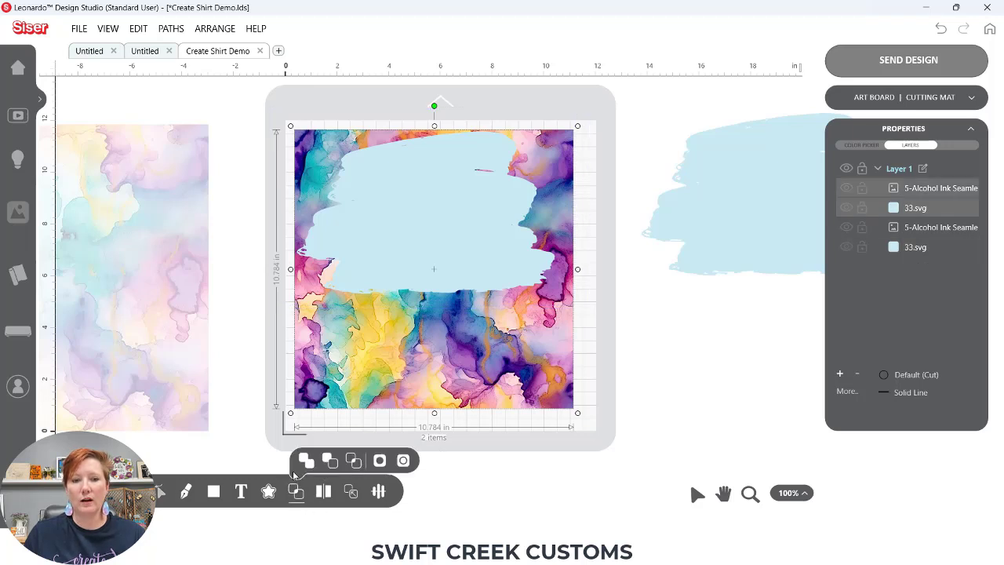
pyautogui.click(353, 461)
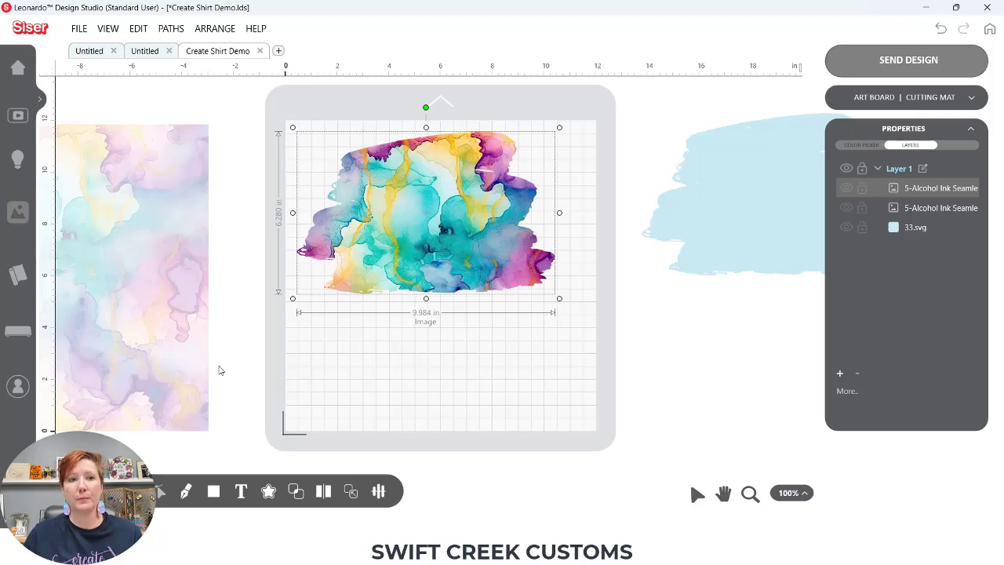
pyautogui.click(80, 29)
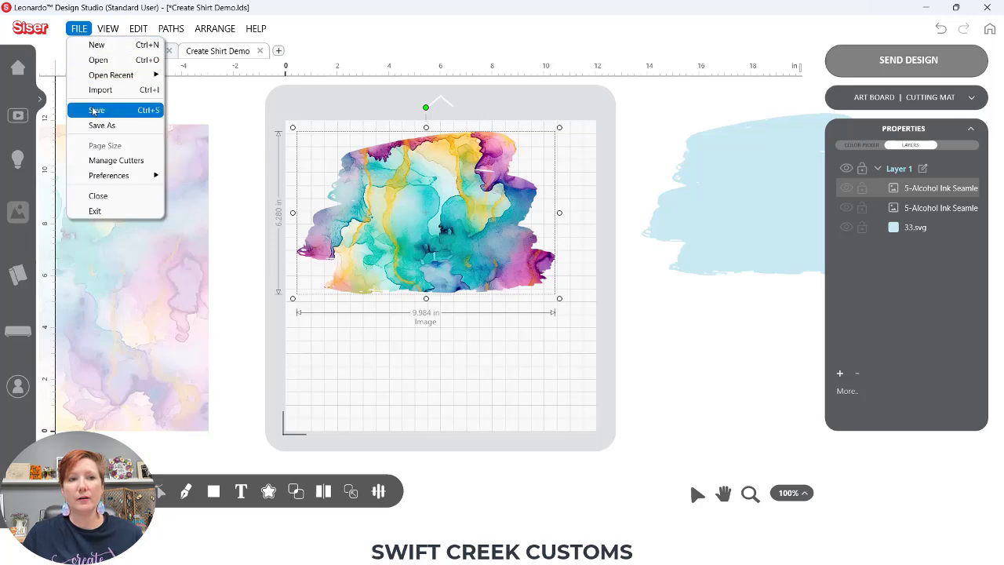
pyautogui.click(96, 109)
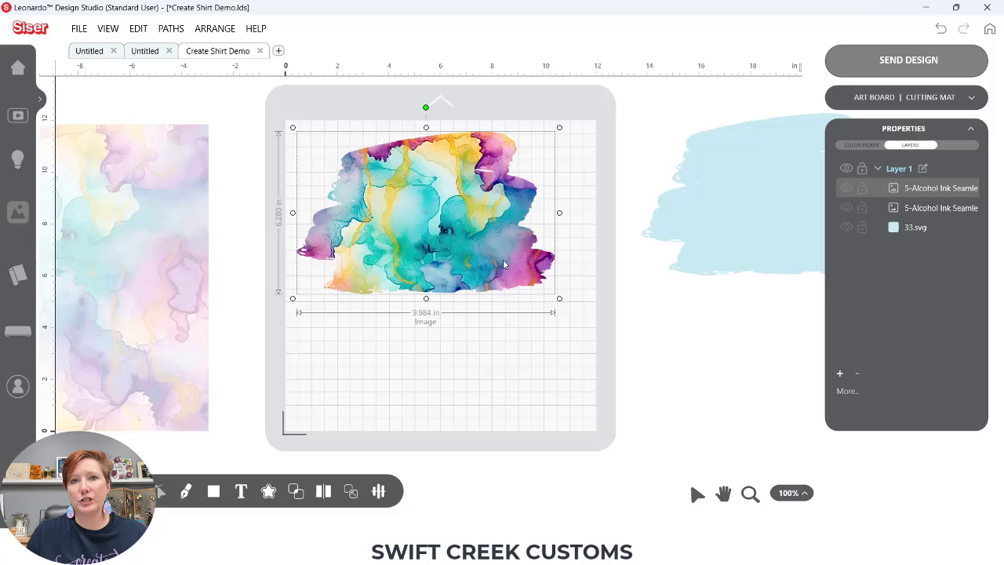
# Add a text object reading 'dream' in Angista Script.
pyautogui.click(241, 492)
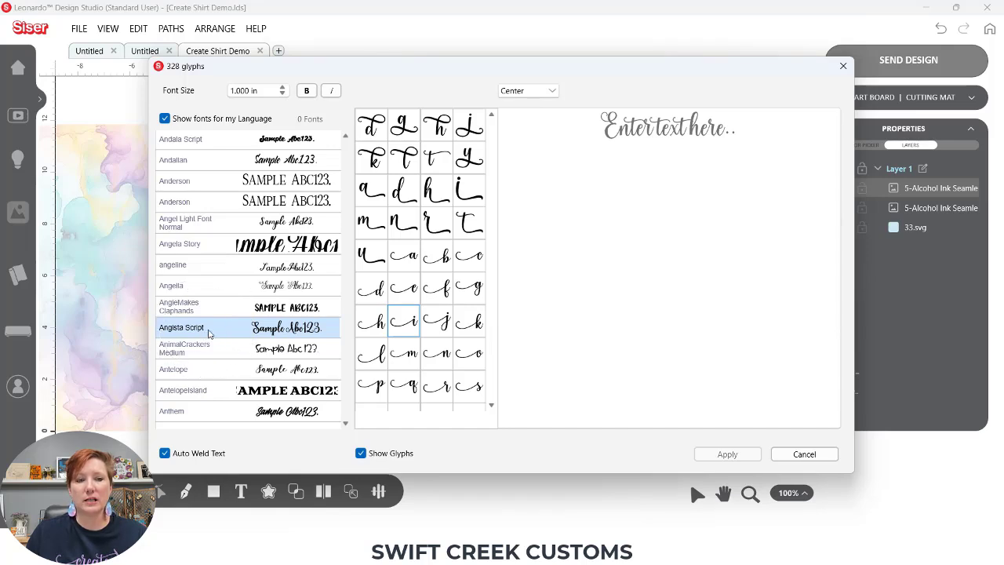
pyautogui.click(661, 125)
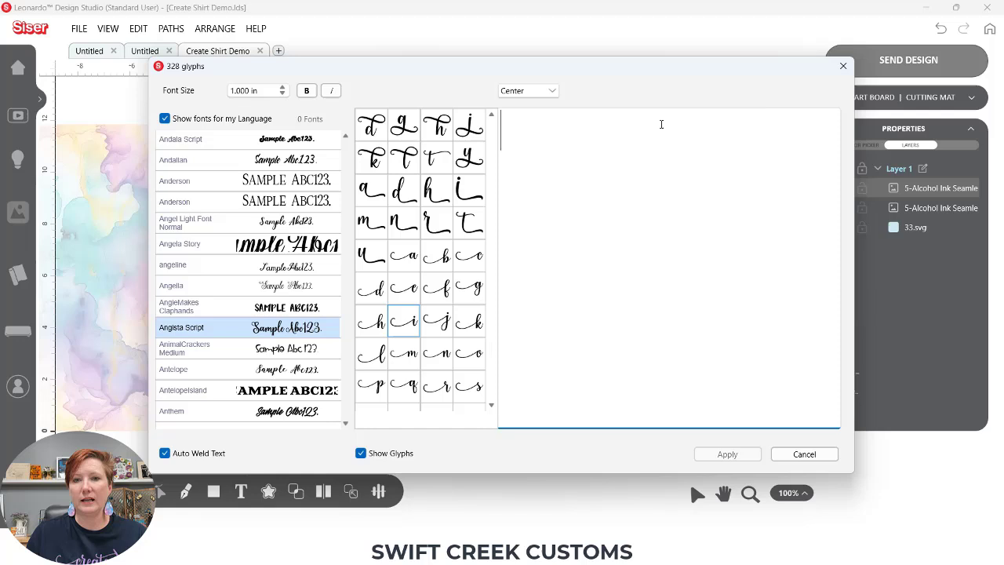
pyautogui.write('dream')
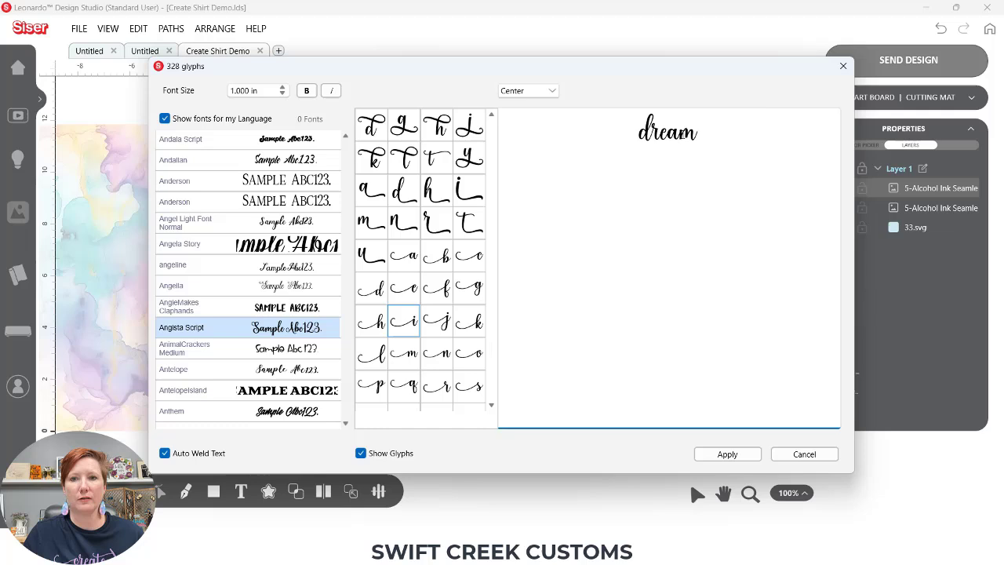
# Replace the m and d with swash-tailed glyphs and apply the text.
pyautogui.hotkey('shift', 'Right')
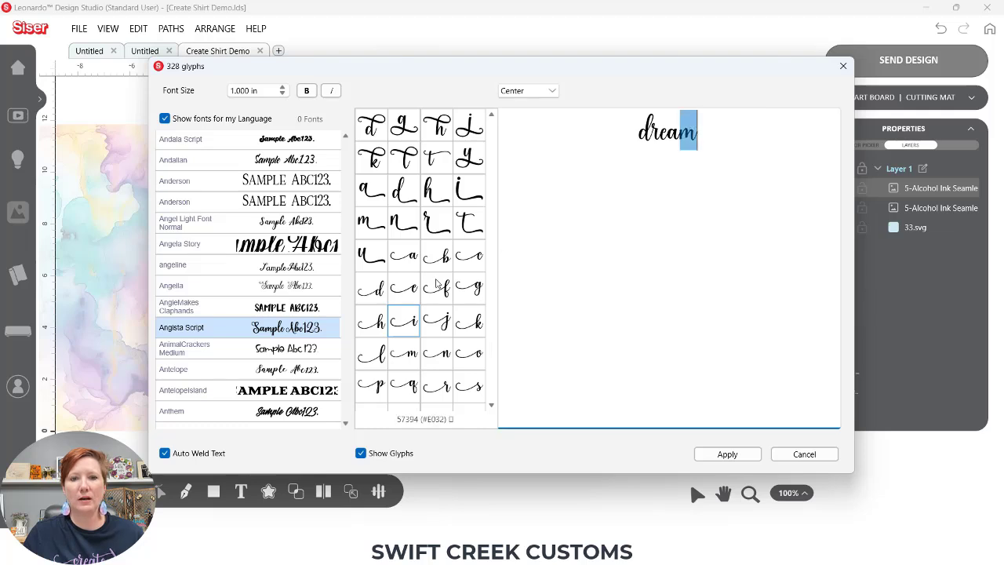
pyautogui.moveTo(496, 347); pyautogui.dragTo(494, 377)
pyautogui.click(468, 340)
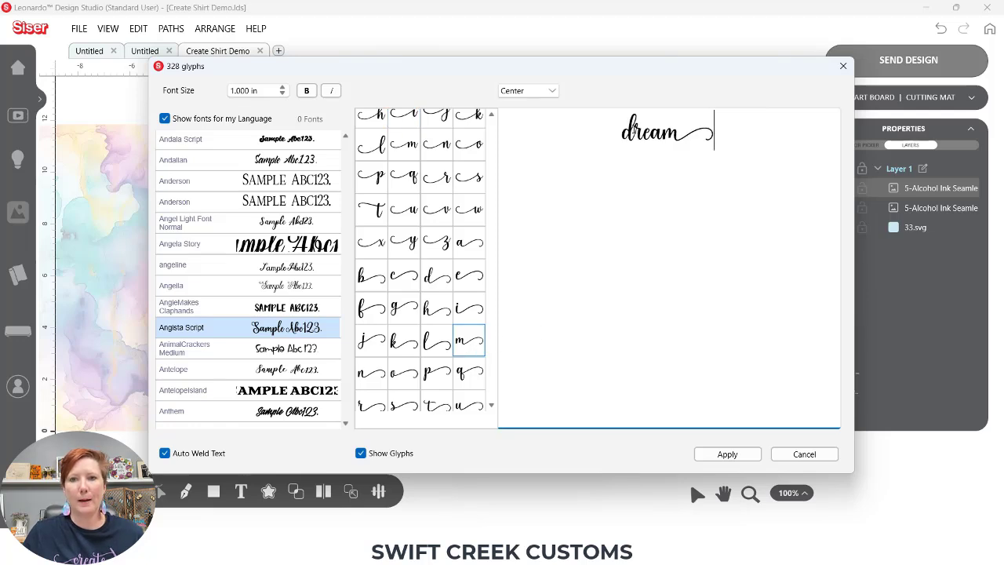
pyautogui.press('Home')
pyautogui.hotkey('shift', 'Right')
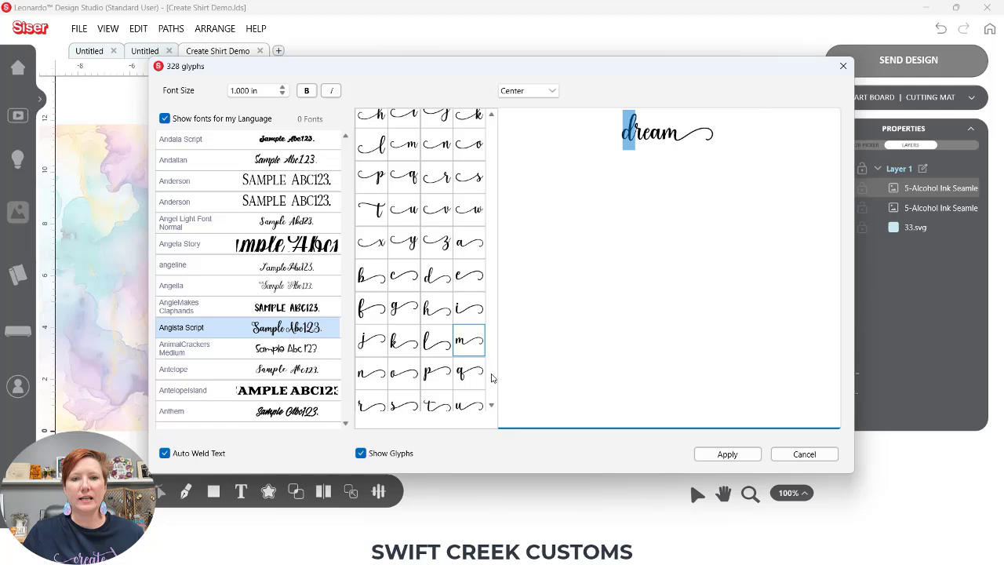
pyautogui.scroll(3, 491, 350)
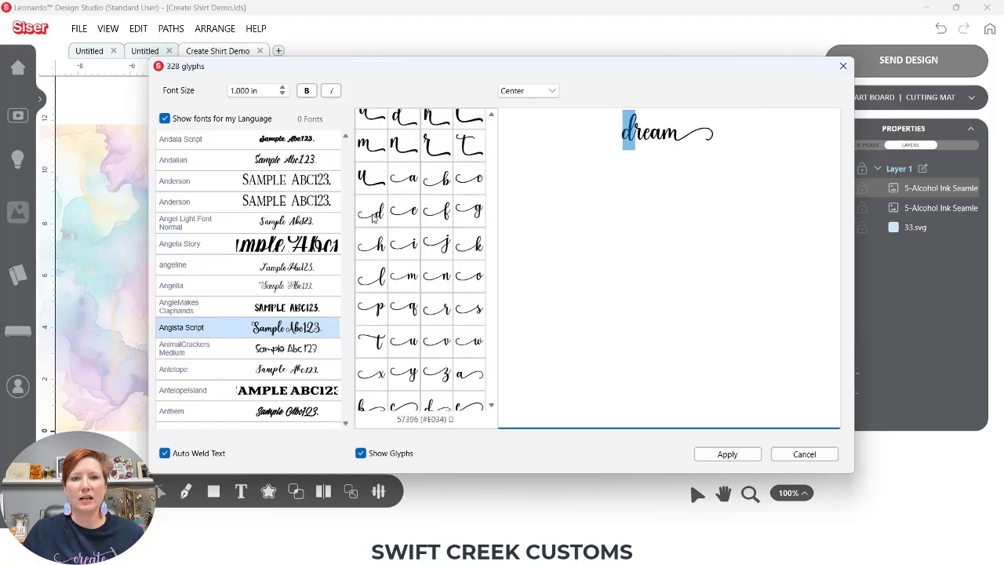
pyautogui.click(372, 213)
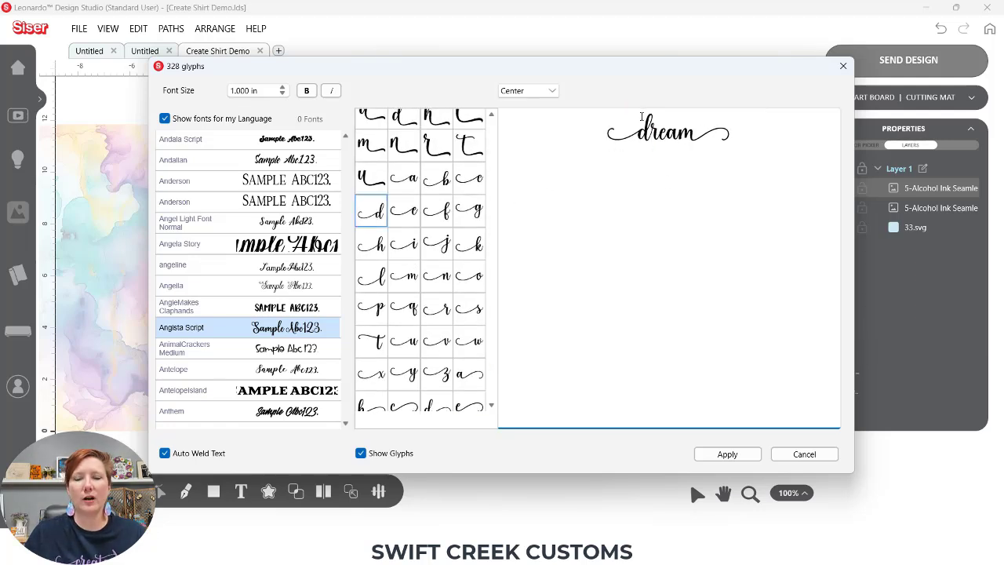
pyautogui.click(723, 454)
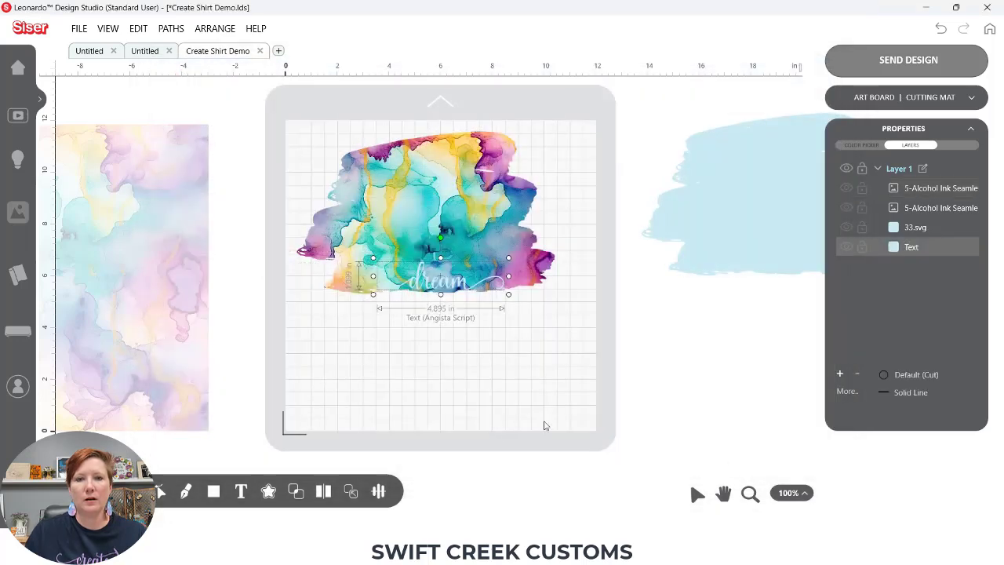
# Move the dream text up to the top of the ink brush shape, keeping it 4.895 in wide.
pyautogui.moveTo(371, 257); pyautogui.dragTo(341, 235)
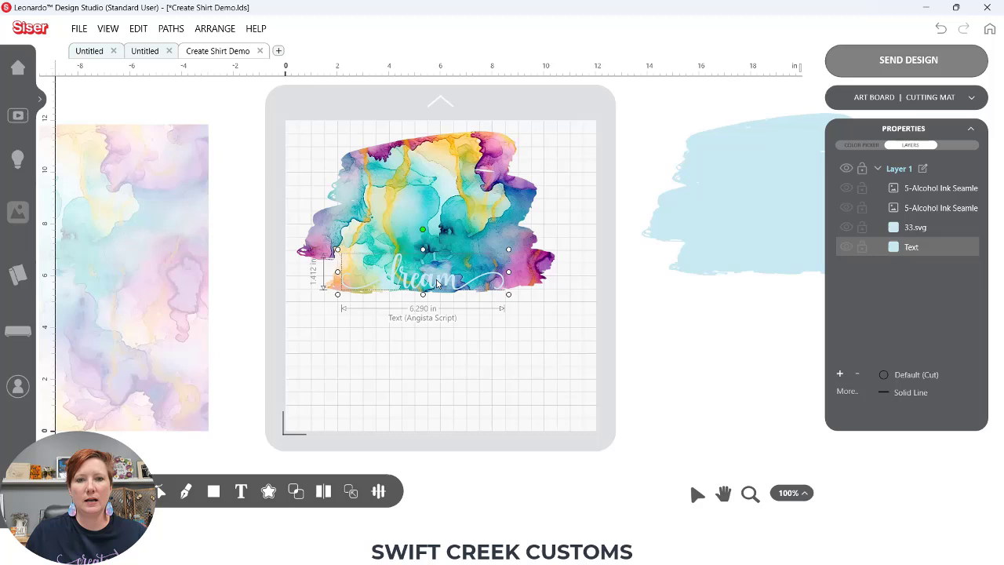
pyautogui.hotkey('ctrl', 'z')
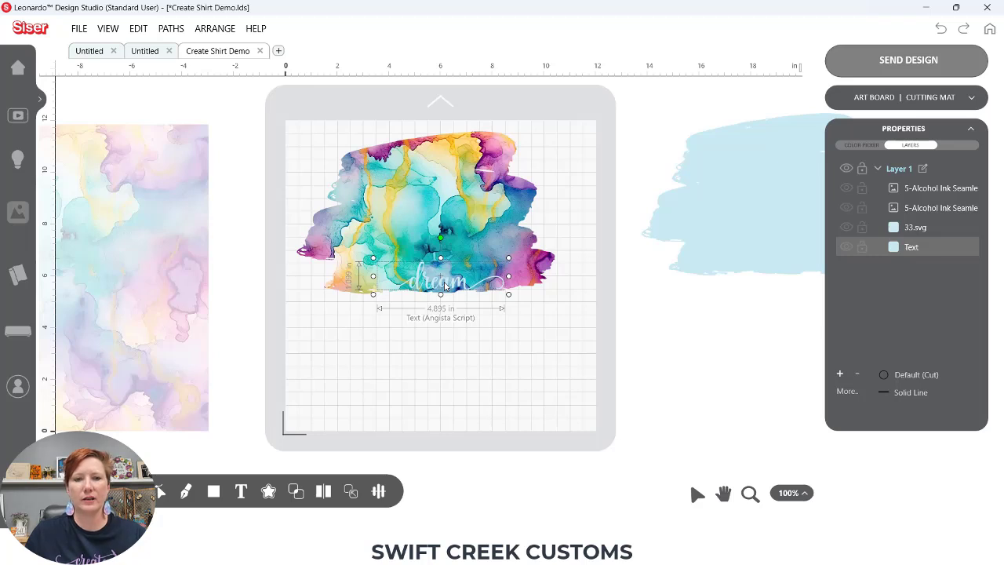
pyautogui.hotkey('ctrl', 'v')
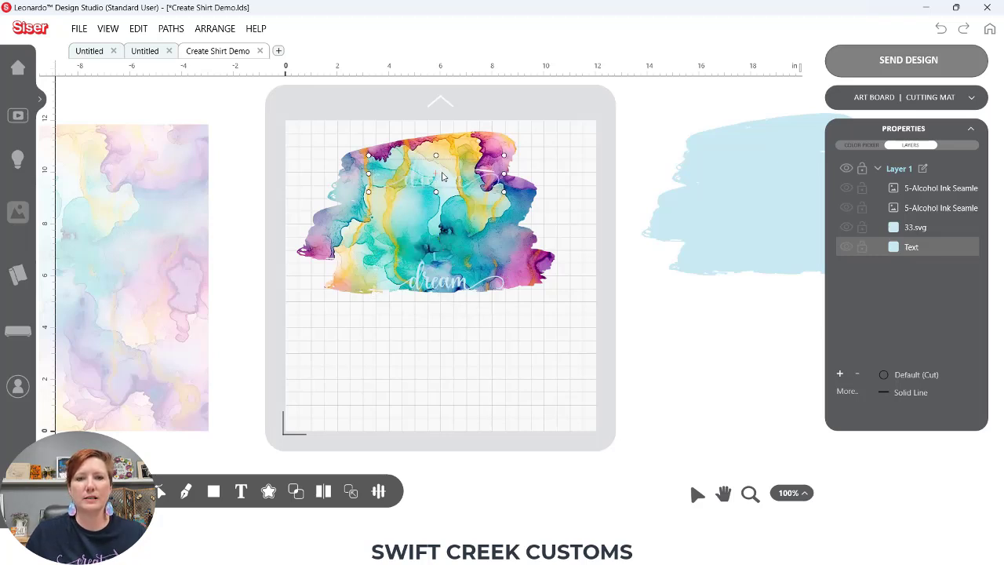
pyautogui.moveTo(441, 177); pyautogui.dragTo(428, 182)
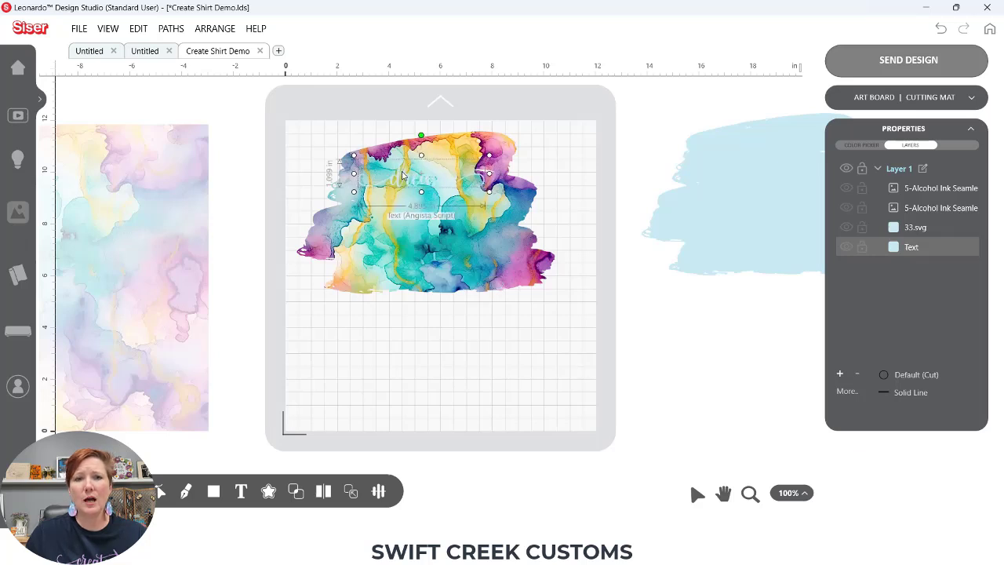
# Change the dream text fill to white (FFFFFF) using the Color Picker.
pyautogui.click(860, 146)
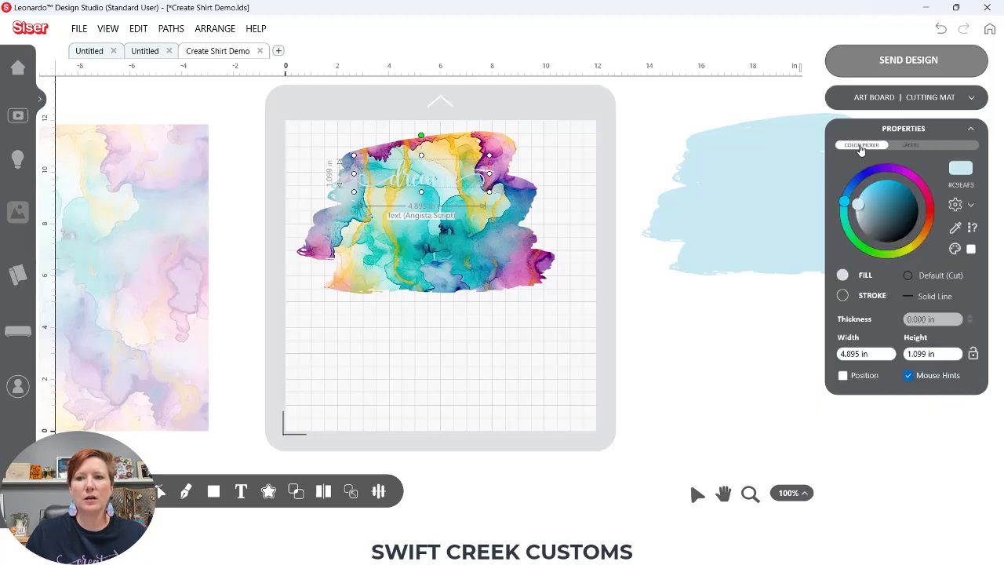
pyautogui.click(962, 169)
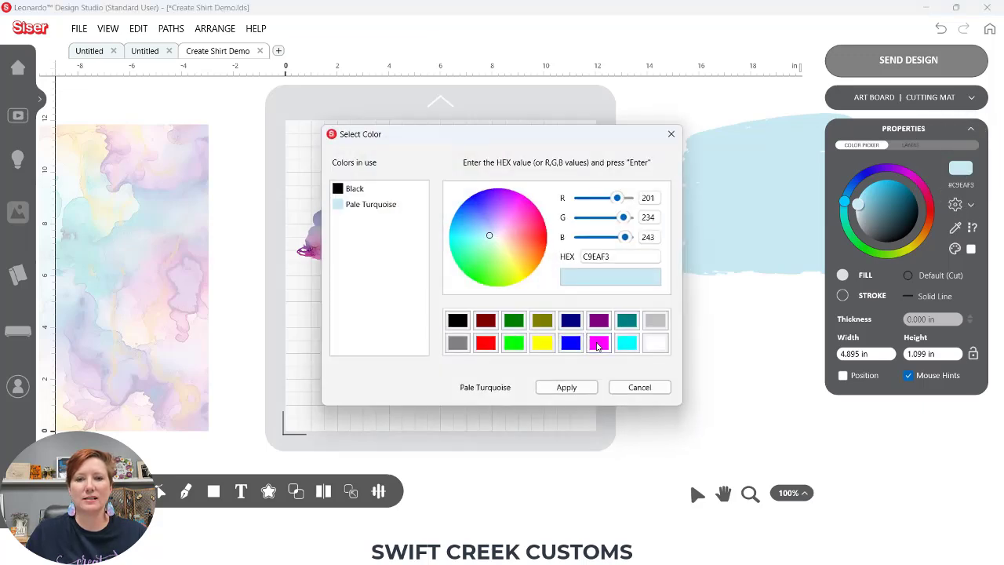
pyautogui.click(656, 345)
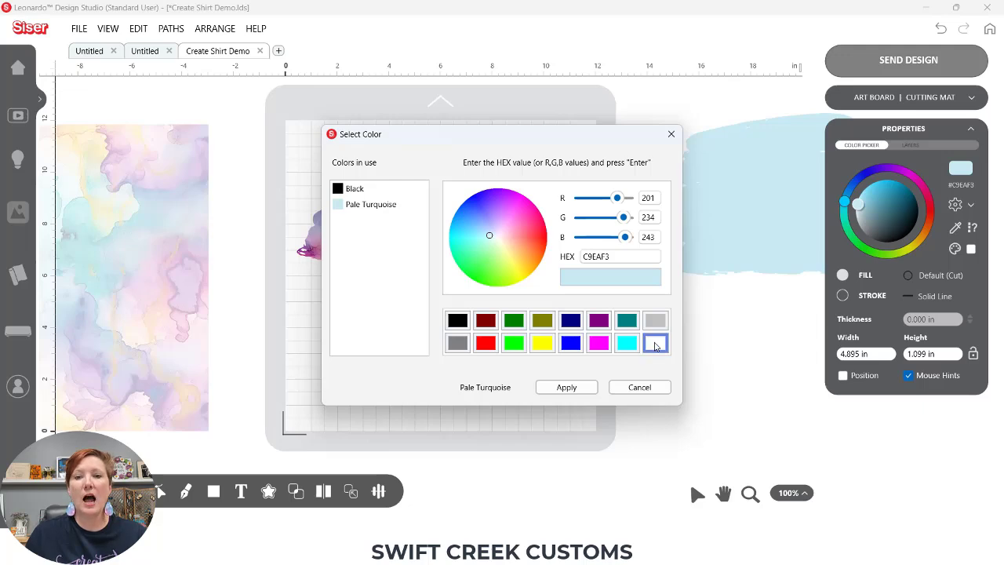
pyautogui.click(566, 387)
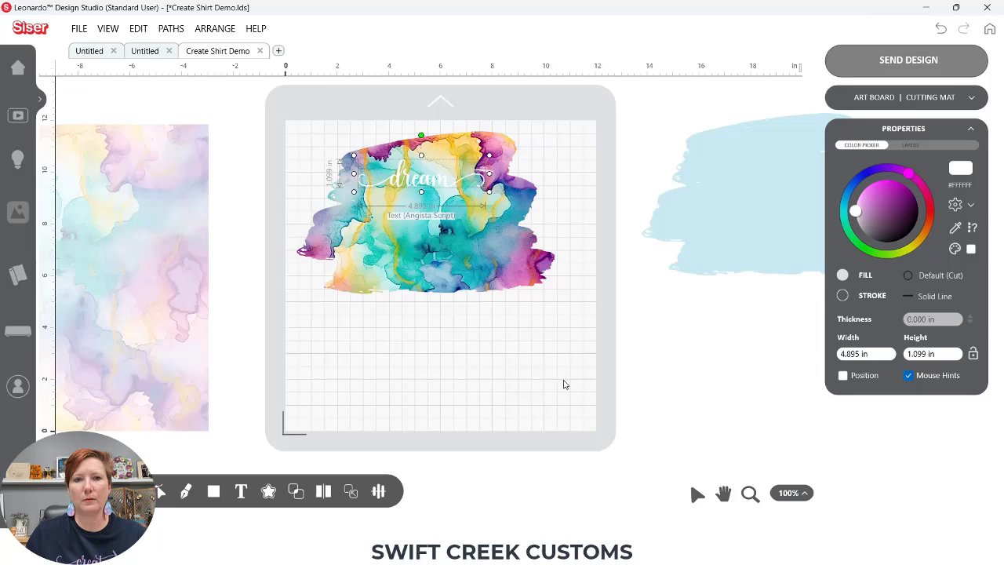
# Zoom in and duplicate the white dream text downward into three stacked lines on the shape.
pyautogui.click(749, 493)
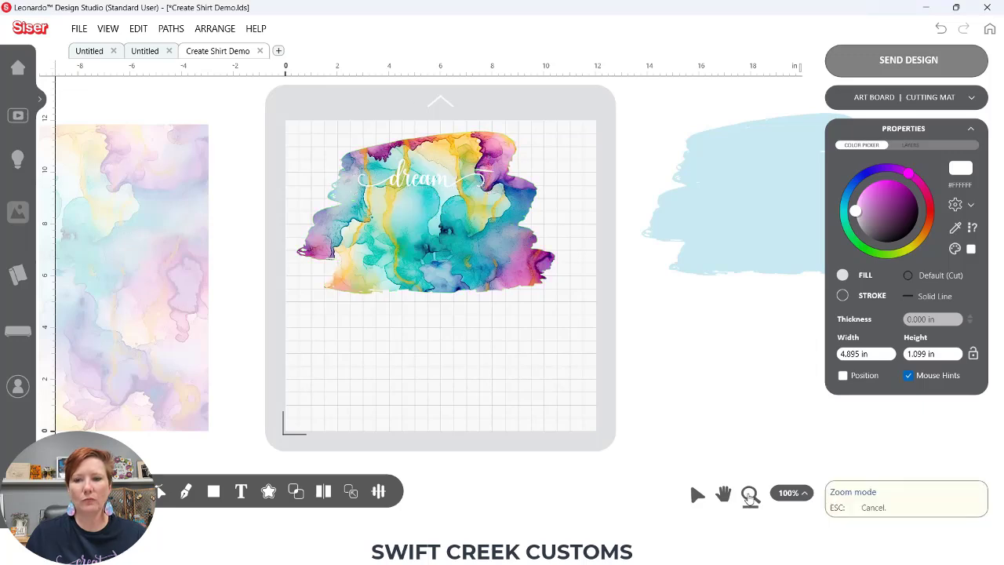
pyautogui.moveTo(295, 114); pyautogui.dragTo(589, 340)
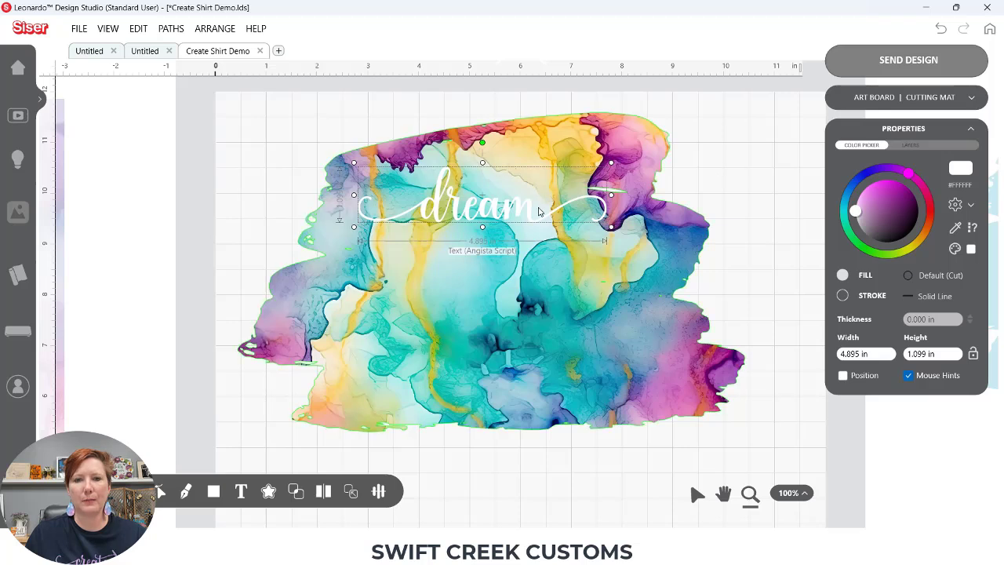
pyautogui.click(486, 256)
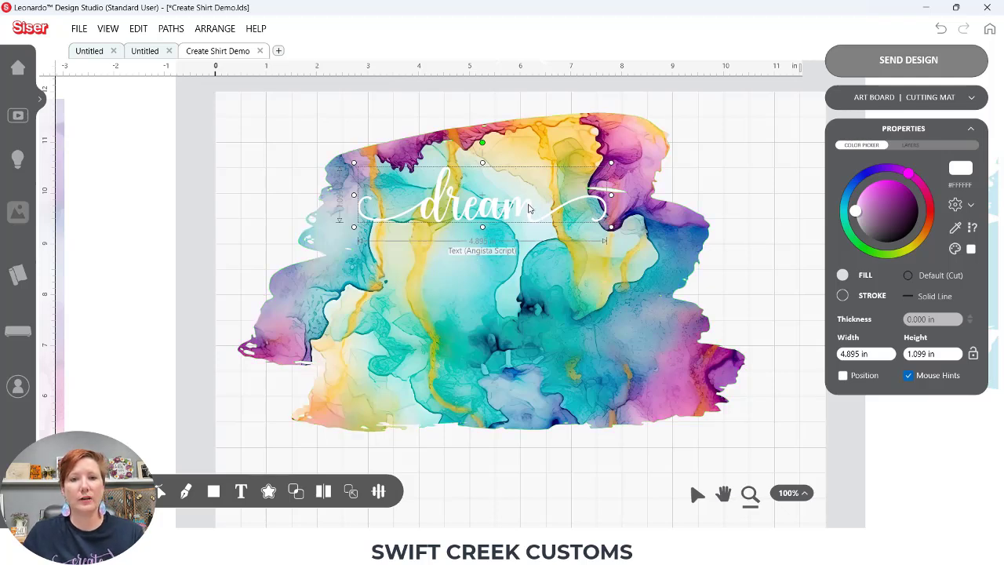
pyautogui.moveTo(529, 208); pyautogui.dragTo(534, 378)
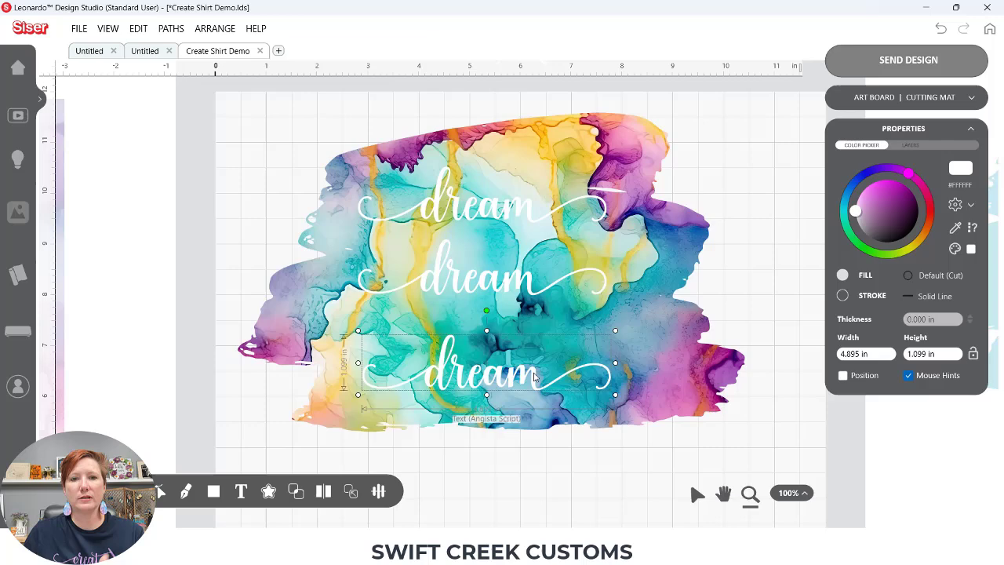
pyautogui.click(529, 286)
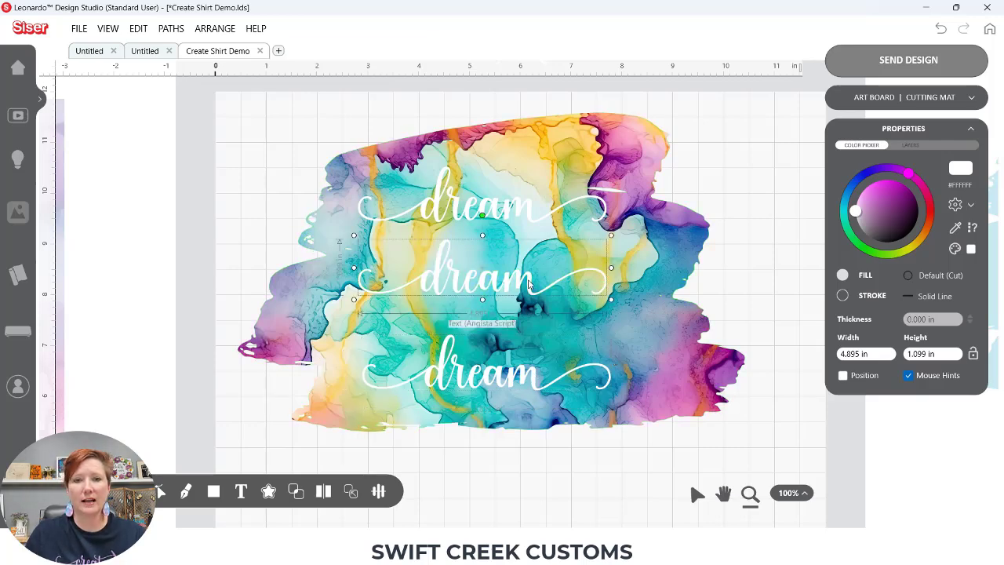
# Replace the middle dream with 'create', using a swash c and swash-tailed e.
pyautogui.doubleClick(529, 284)
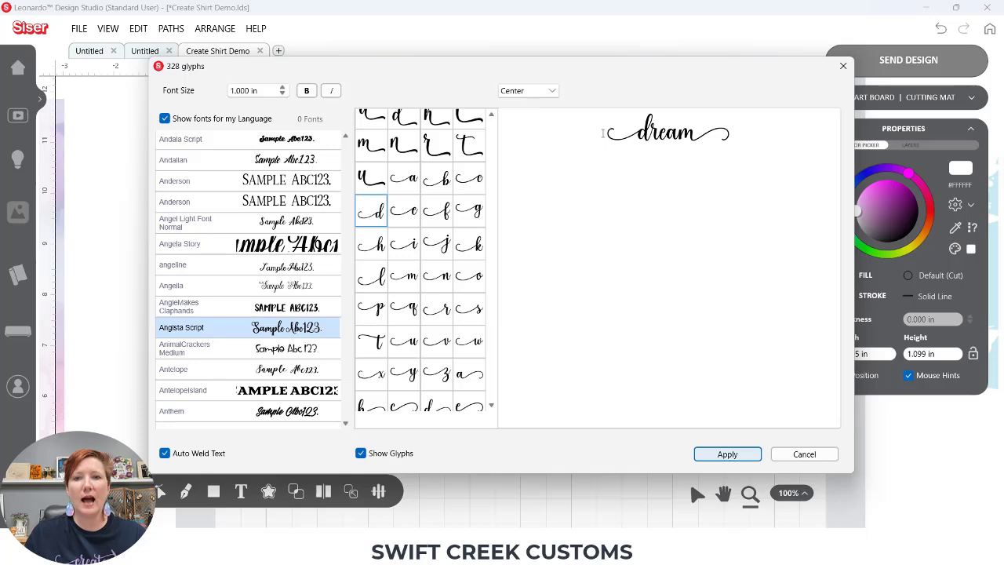
pyautogui.moveTo(603, 133); pyautogui.dragTo(765, 136)
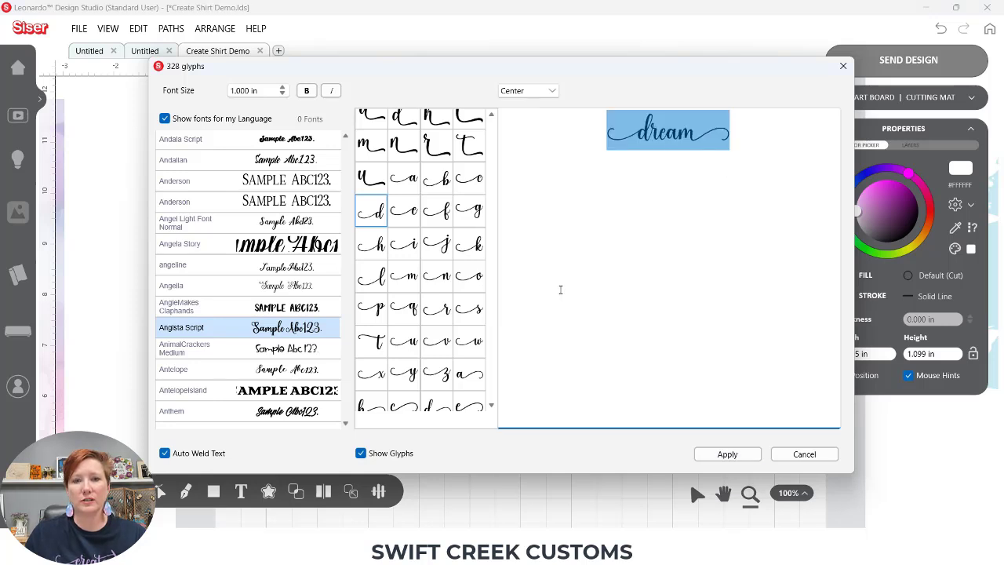
pyautogui.click(469, 180)
pyautogui.write('re')
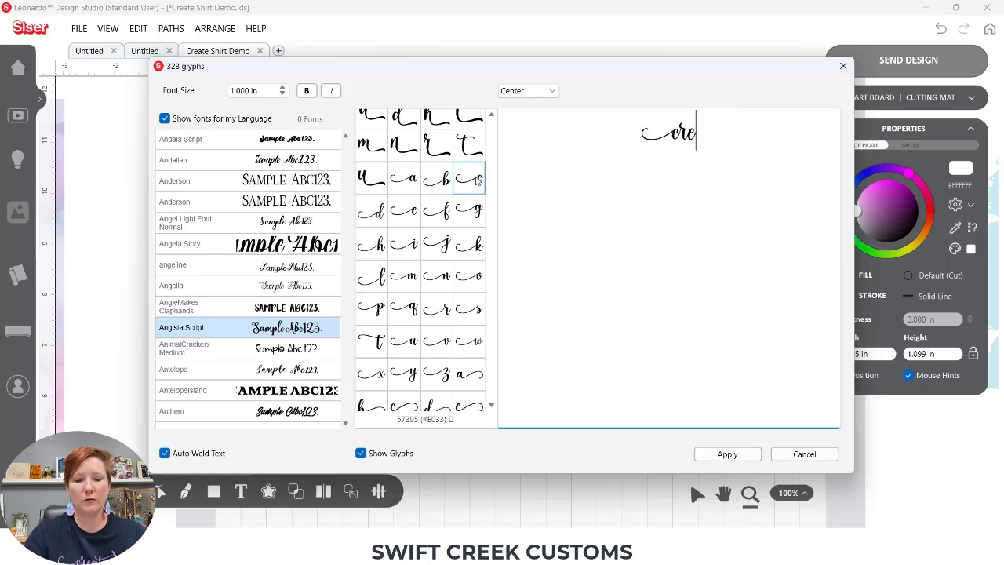
pyautogui.write('at')
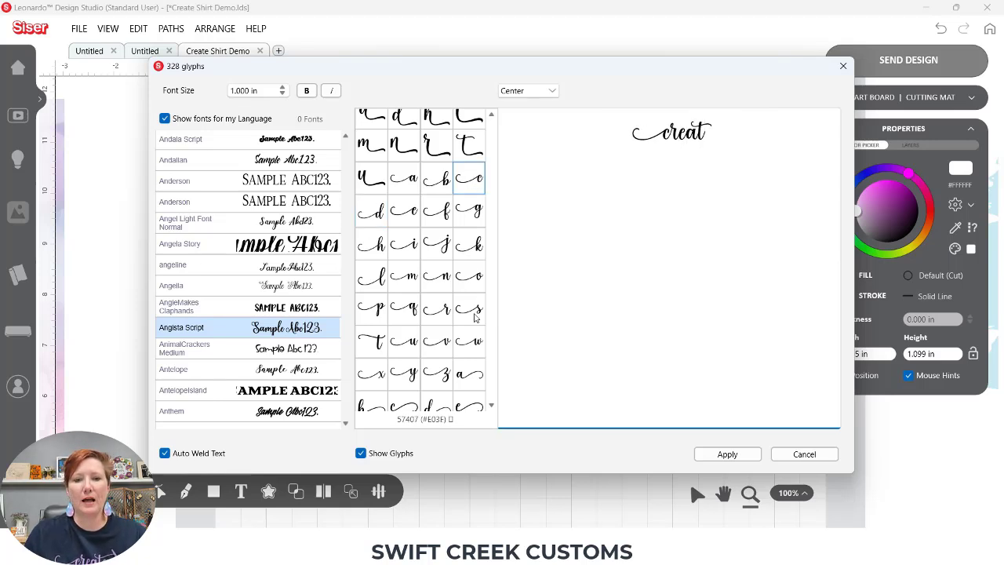
pyautogui.click(469, 405)
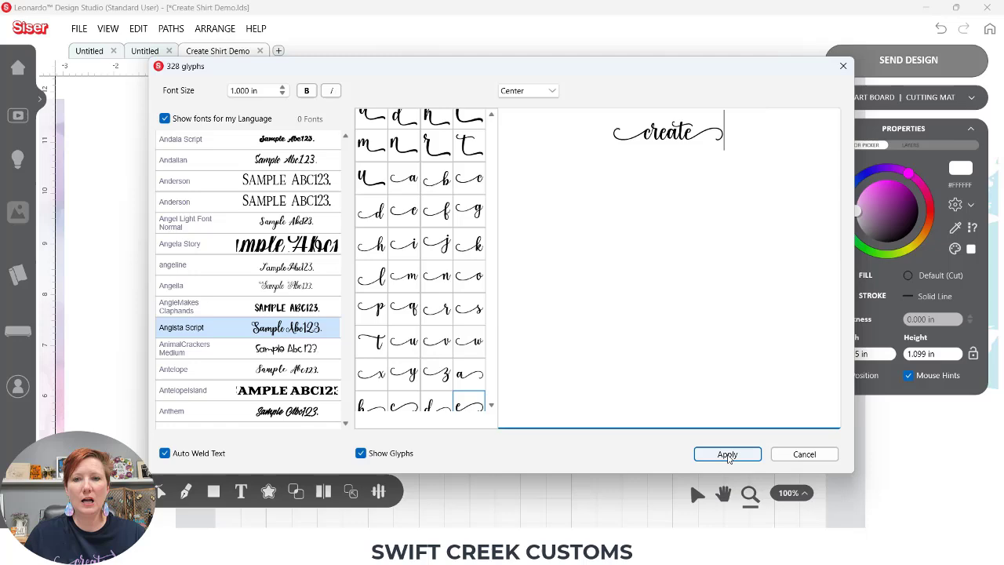
pyautogui.click(727, 458)
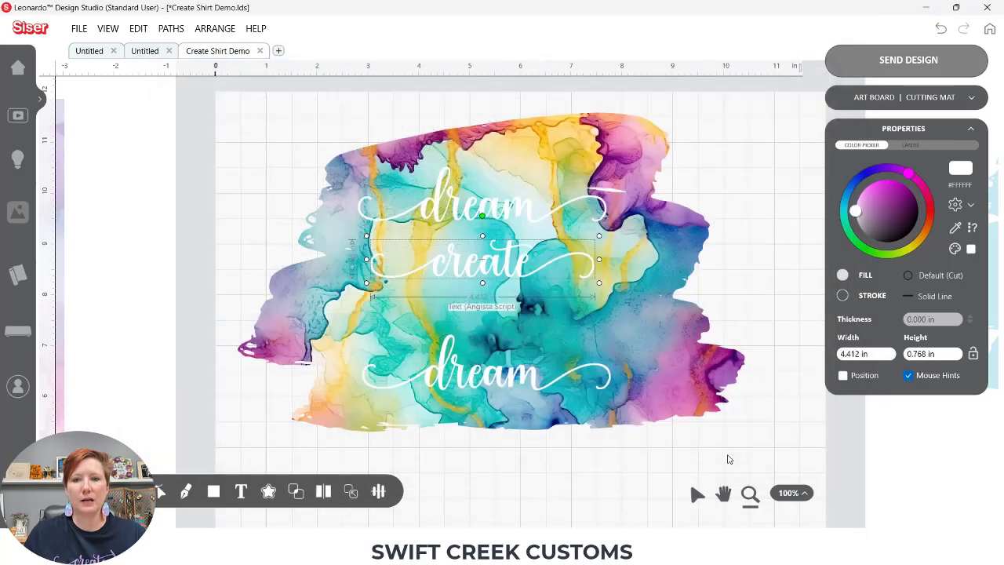
# Replace the bottom dream with 'ispire', using a swash i and swash final e.
pyautogui.doubleClick(528, 375)
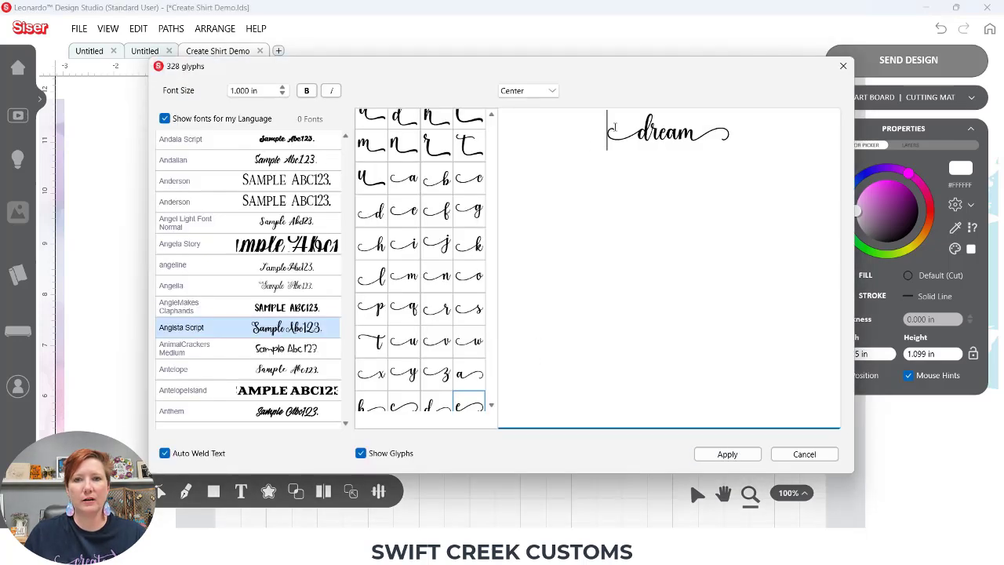
pyautogui.moveTo(606, 131); pyautogui.dragTo(741, 135)
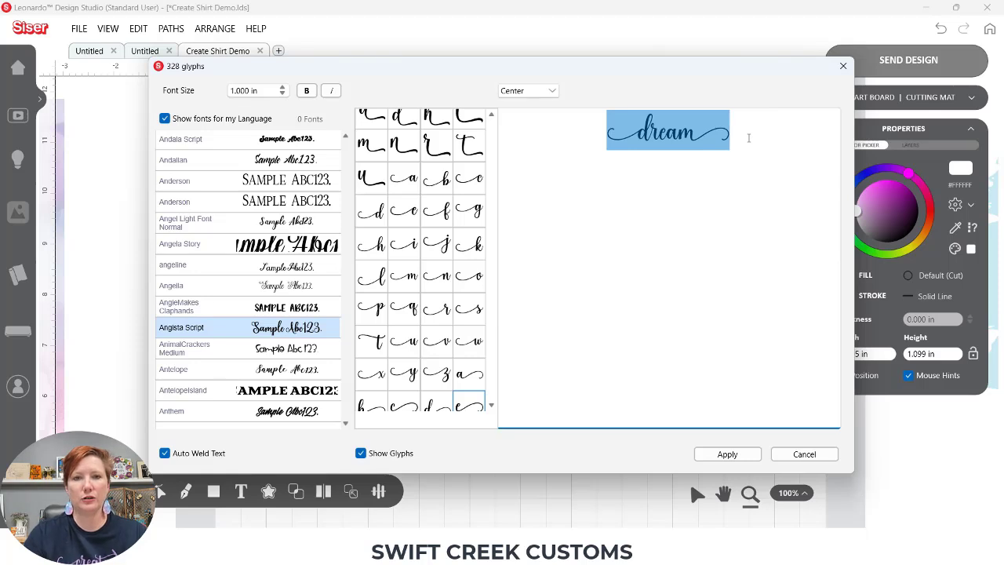
pyautogui.click(403, 245)
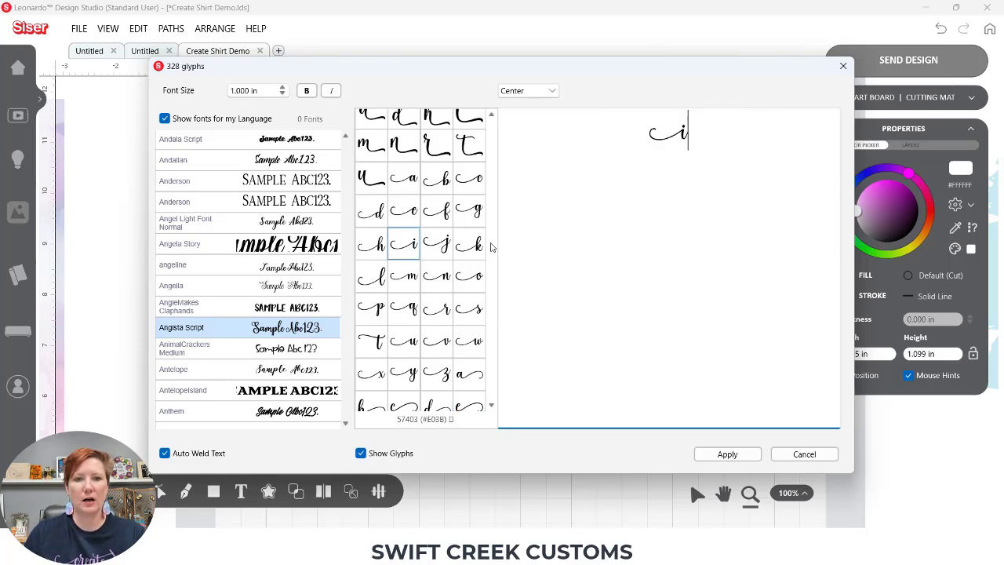
pyautogui.write('spire')
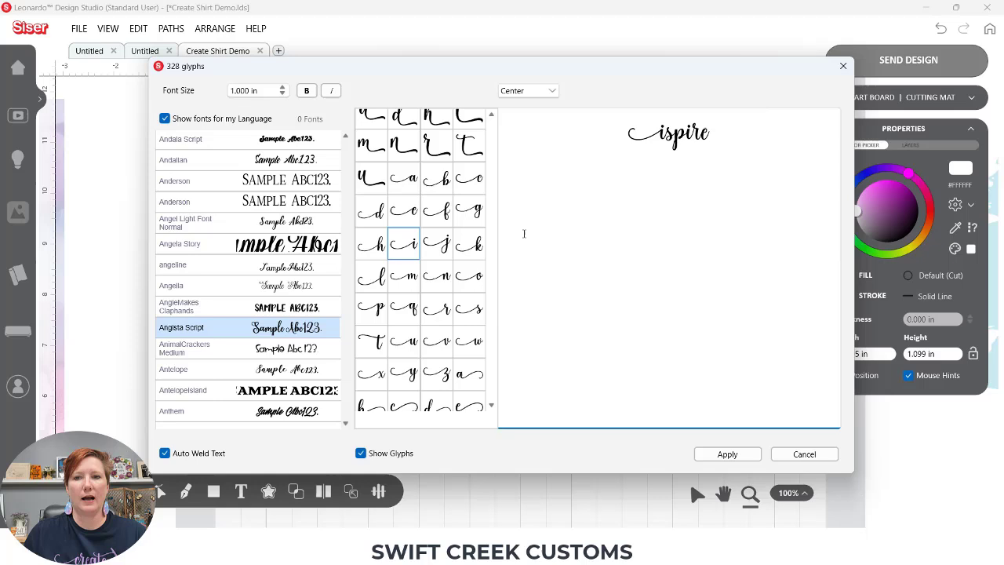
pyautogui.moveTo(712, 132); pyautogui.dragTo(700, 132)
pyautogui.press('BackSpace')
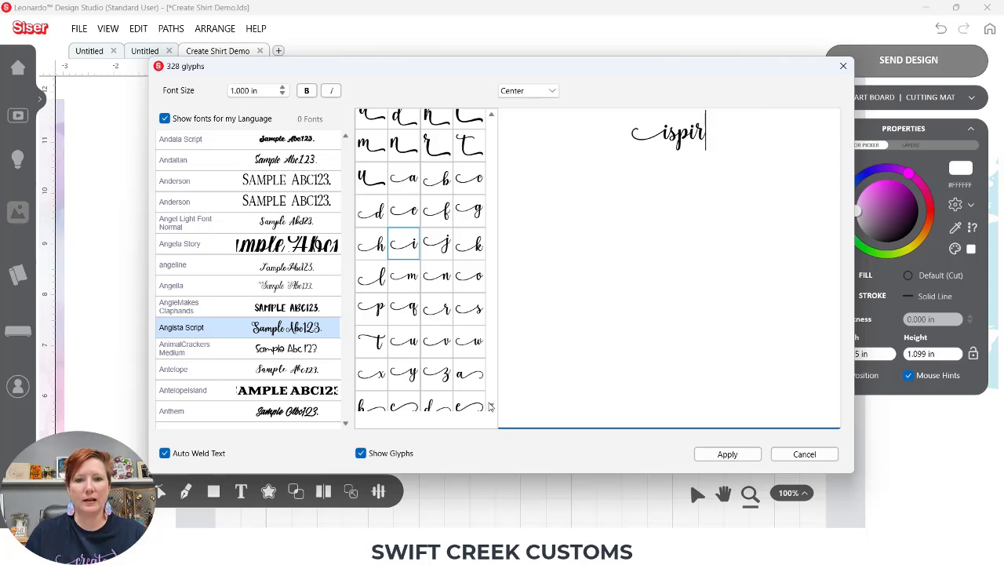
pyautogui.scroll(-2, 471, 376)
pyautogui.doubleClick(469, 347)
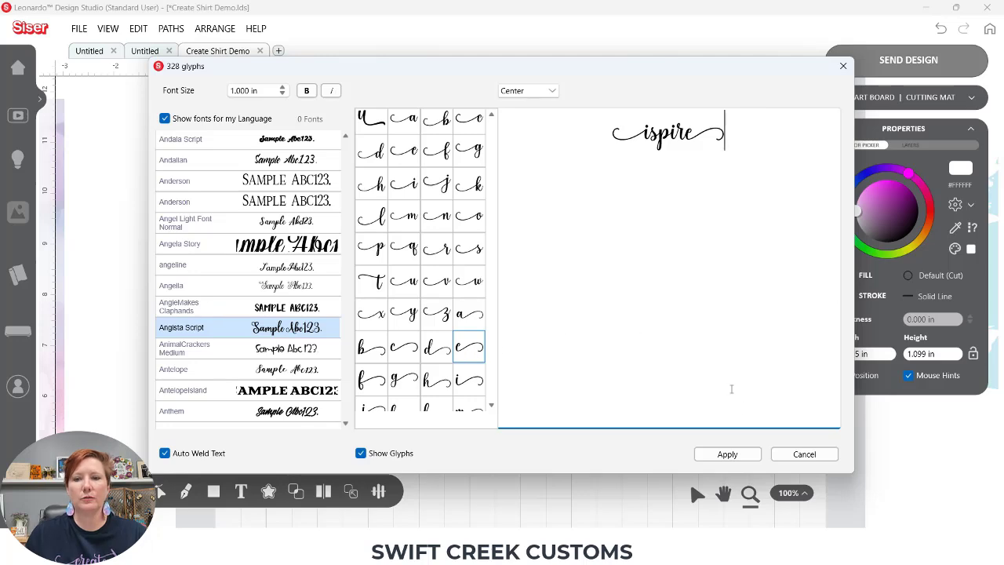
pyautogui.click(728, 455)
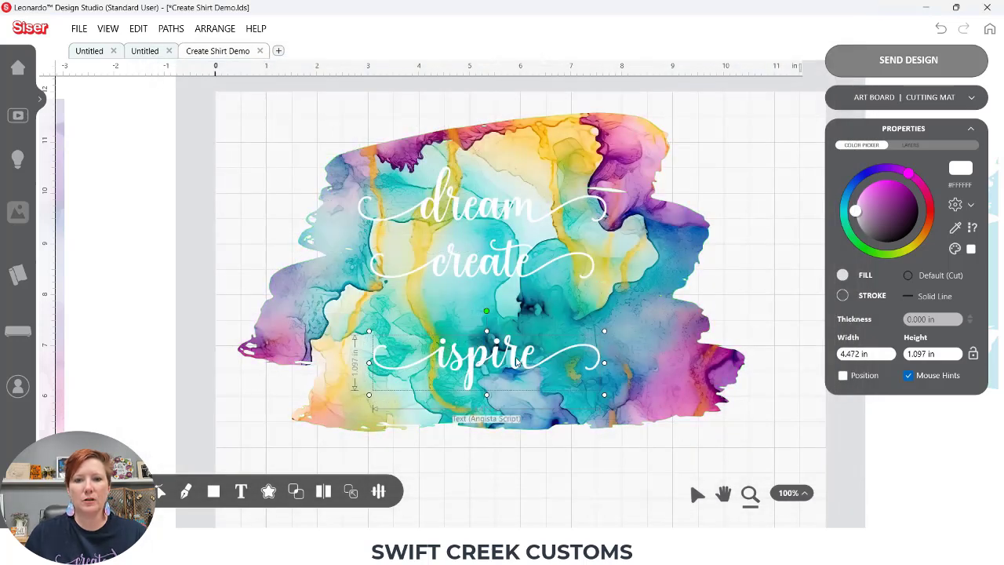
# Tilt the three words dream, create and ispire together and enlarge them.
pyautogui.moveTo(509, 268); pyautogui.dragTo(506, 282)
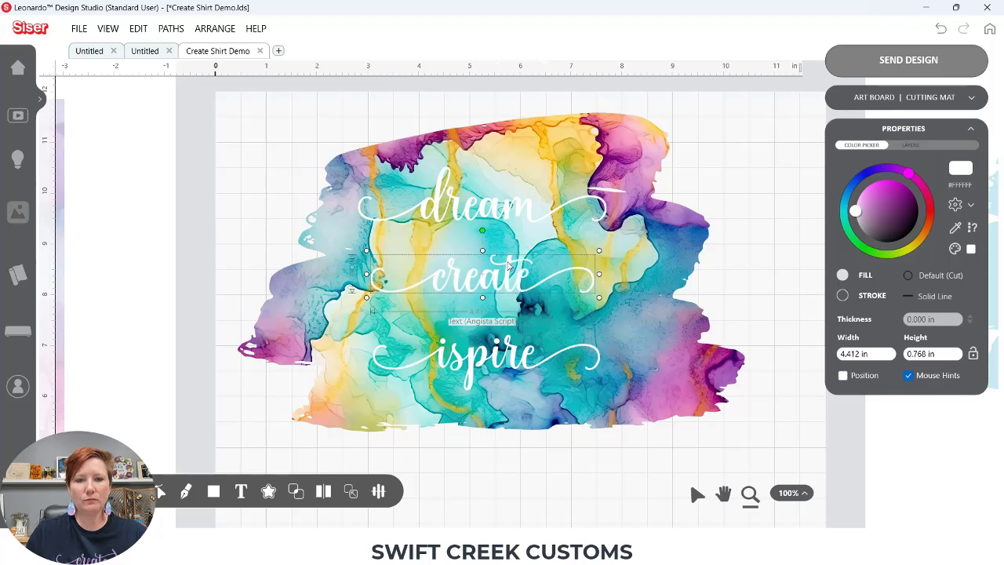
pyautogui.click(507, 211)
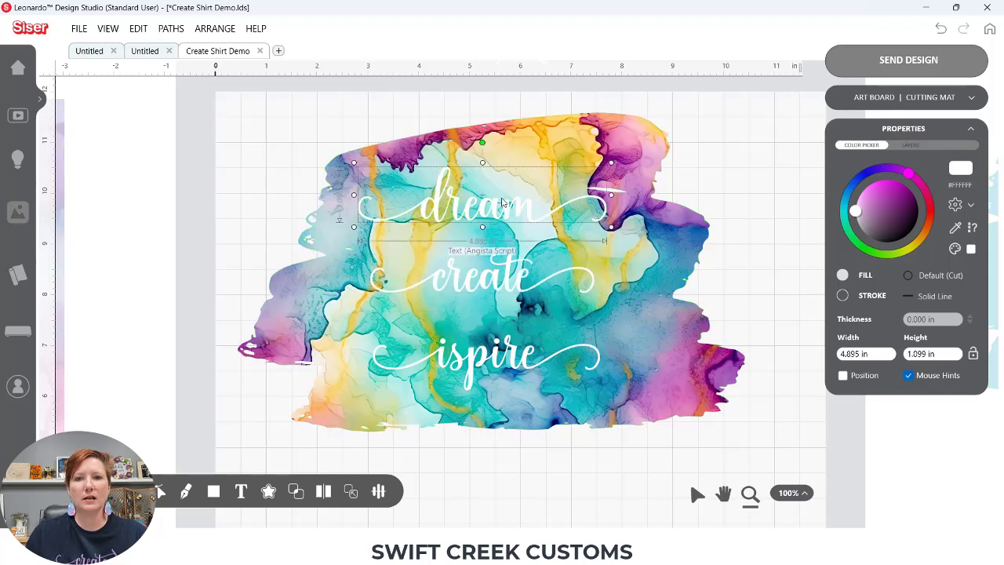
pyautogui.keyDown('shift'); pyautogui.click(505, 279); pyautogui.keyUp('shift')
pyautogui.keyDown('shift'); pyautogui.click(514, 353); pyautogui.keyUp('shift')
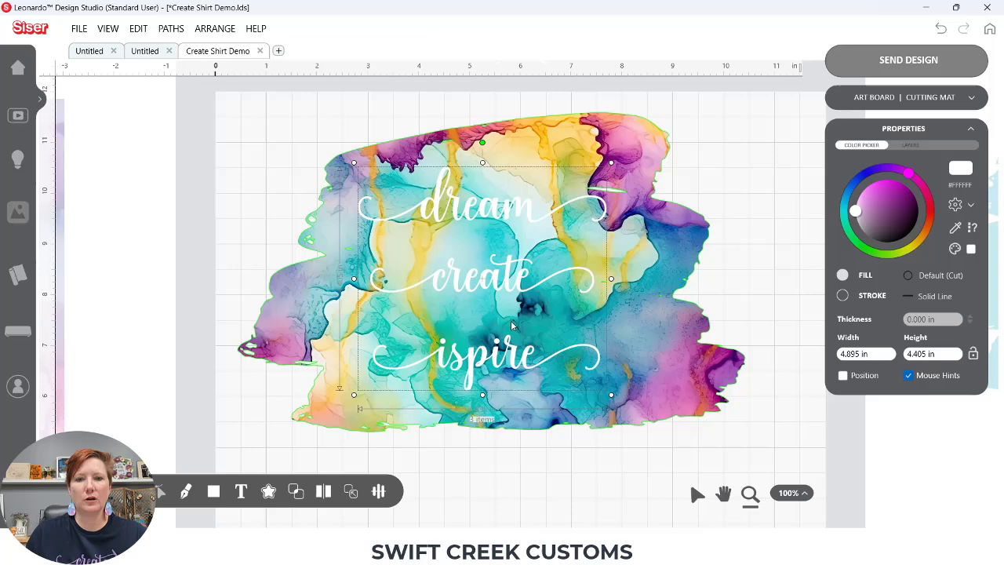
pyautogui.moveTo(483, 144); pyautogui.dragTo(469, 147)
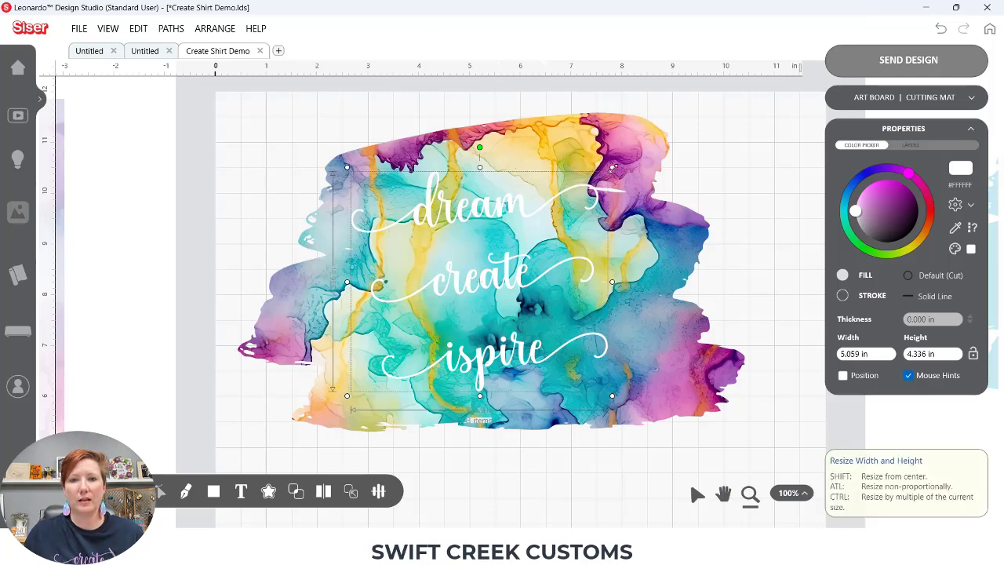
pyautogui.moveTo(618, 168); pyautogui.dragTo(655, 130)
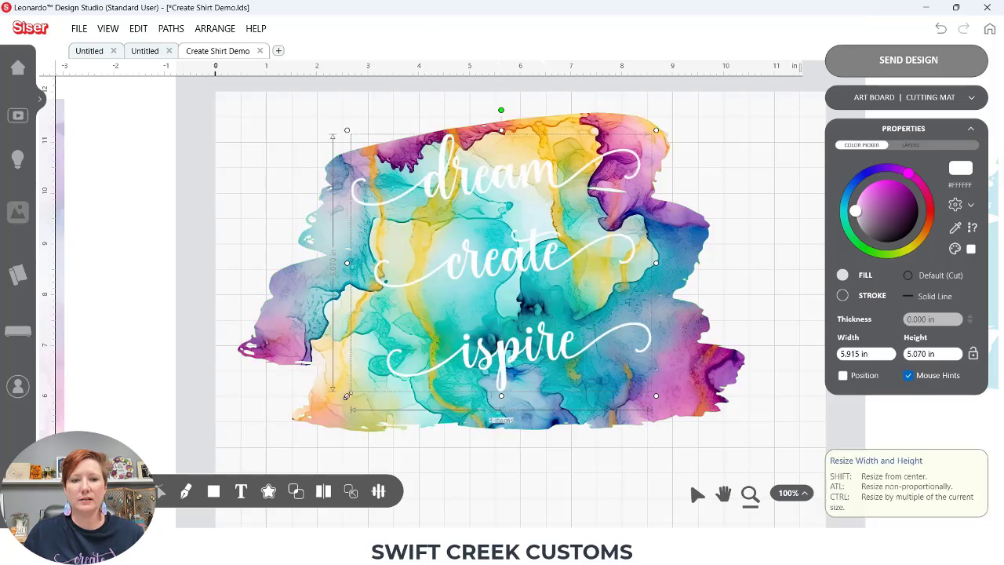
pyautogui.moveTo(336, 407); pyautogui.dragTo(321, 419)
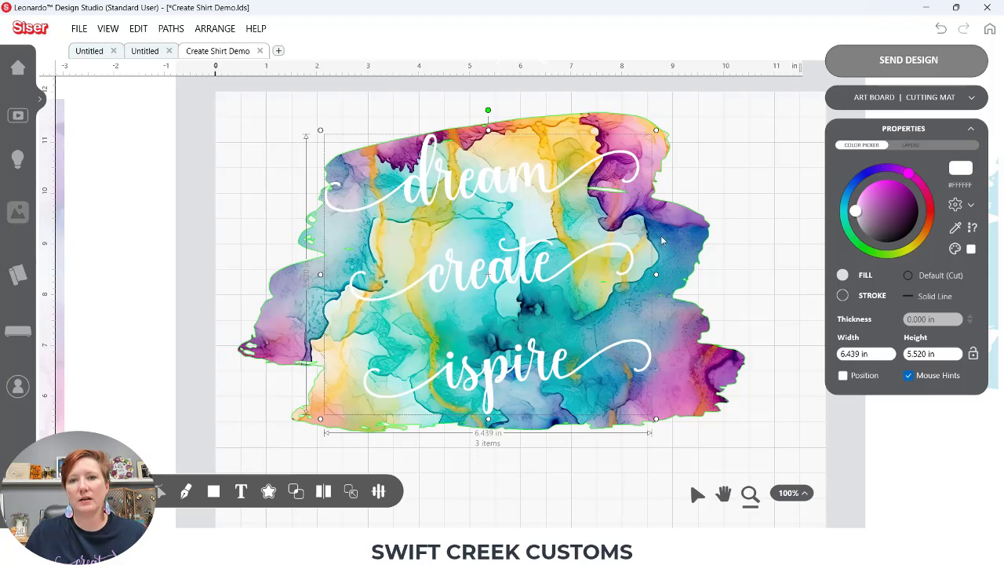
pyautogui.click(725, 171)
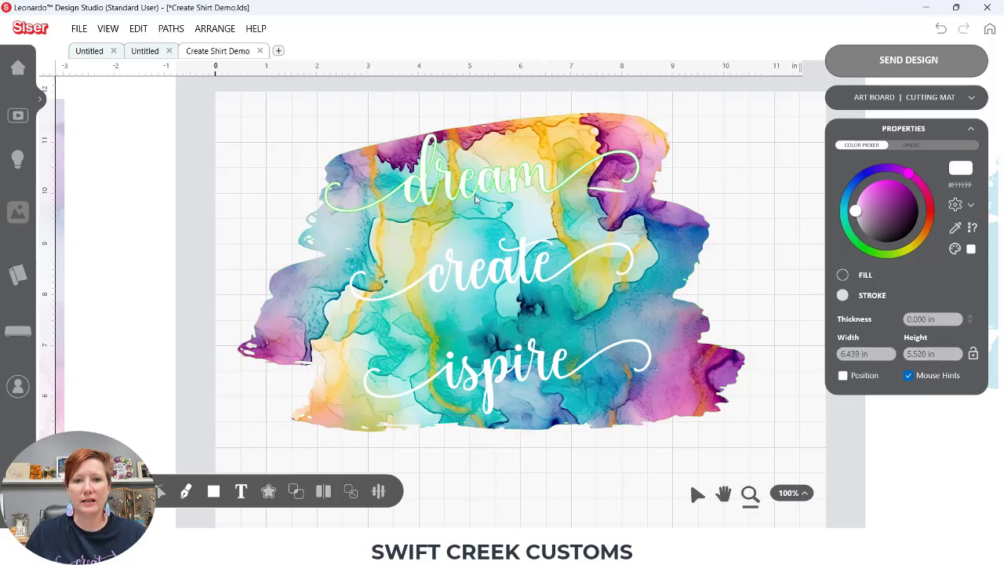
# Lower dream slightly and enlarge create to 7.412 in by 1.679 in across the stroke.
pyautogui.moveTo(496, 178); pyautogui.dragTo(504, 192)
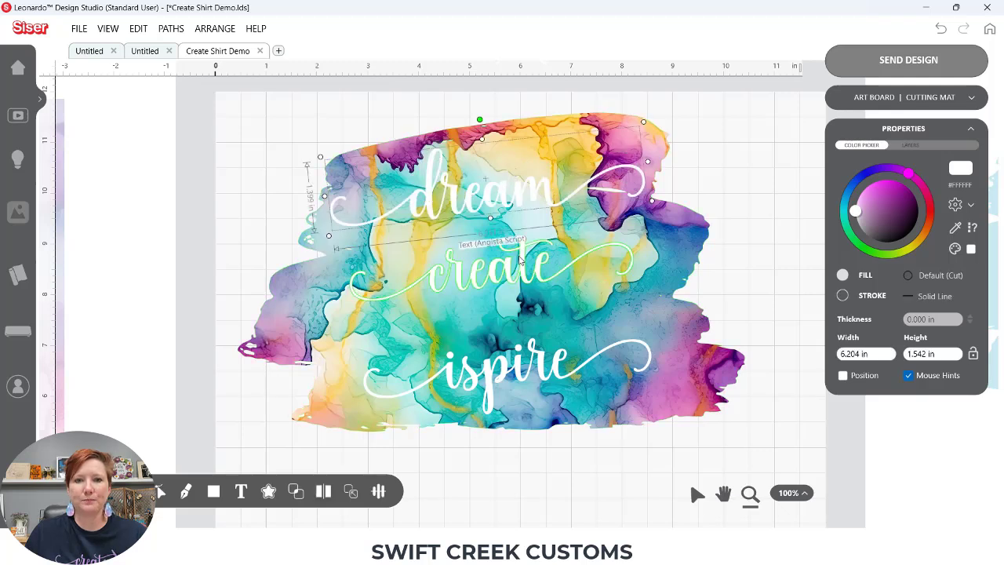
pyautogui.moveTo(522, 266); pyautogui.dragTo(527, 272)
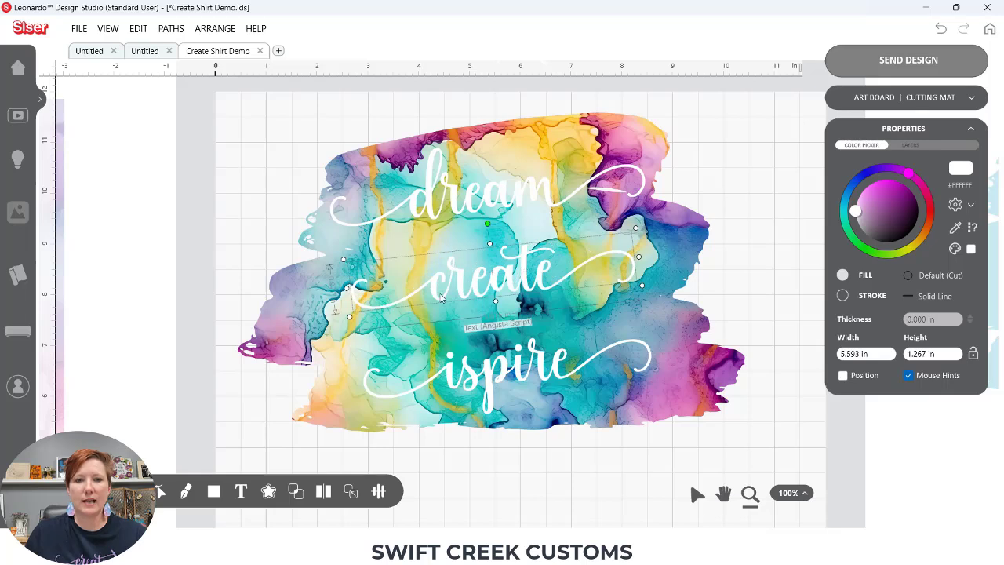
pyautogui.moveTo(350, 317); pyautogui.dragTo(299, 331)
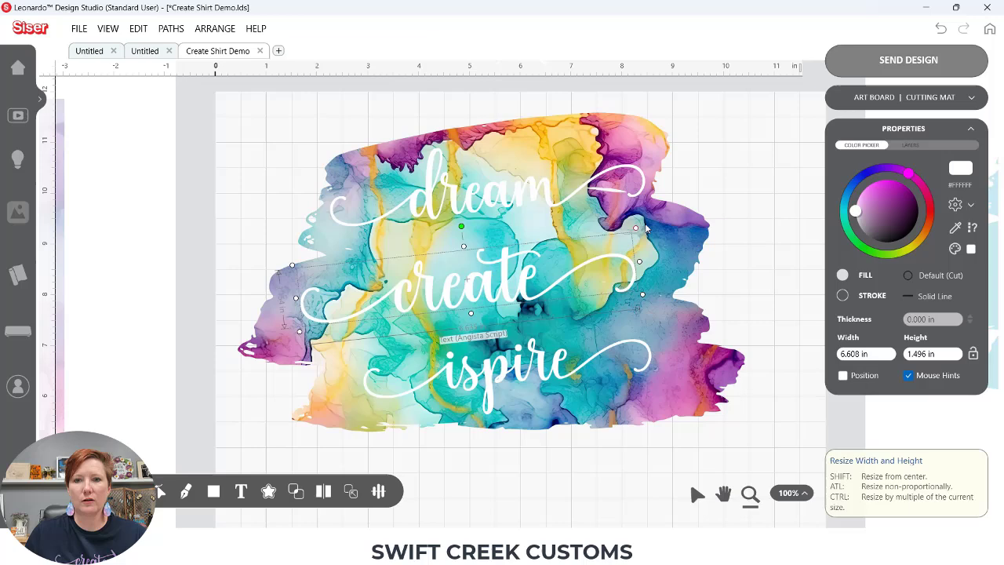
pyautogui.moveTo(635, 227); pyautogui.dragTo(672, 213)
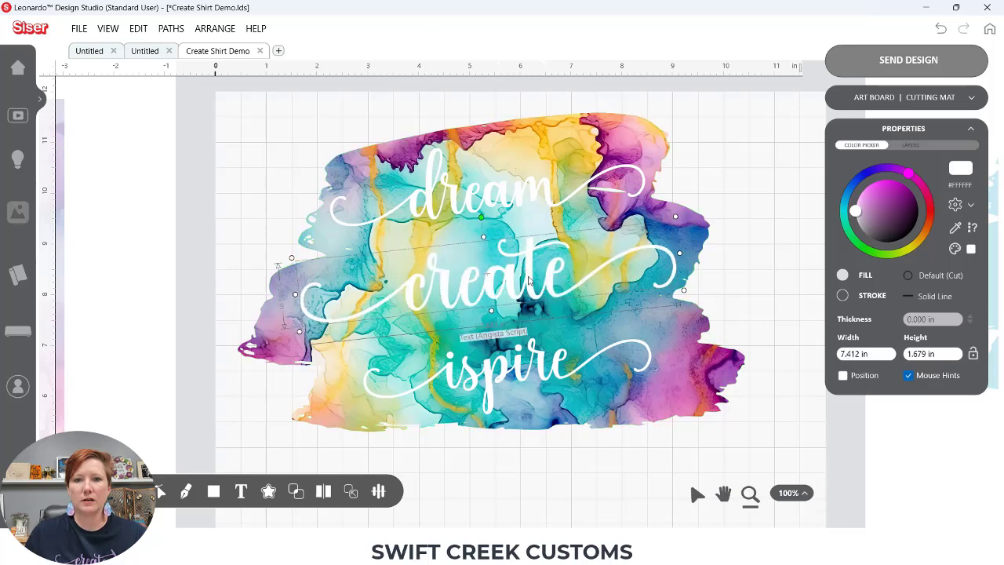
pyautogui.moveTo(559, 284); pyautogui.dragTo(562, 279)
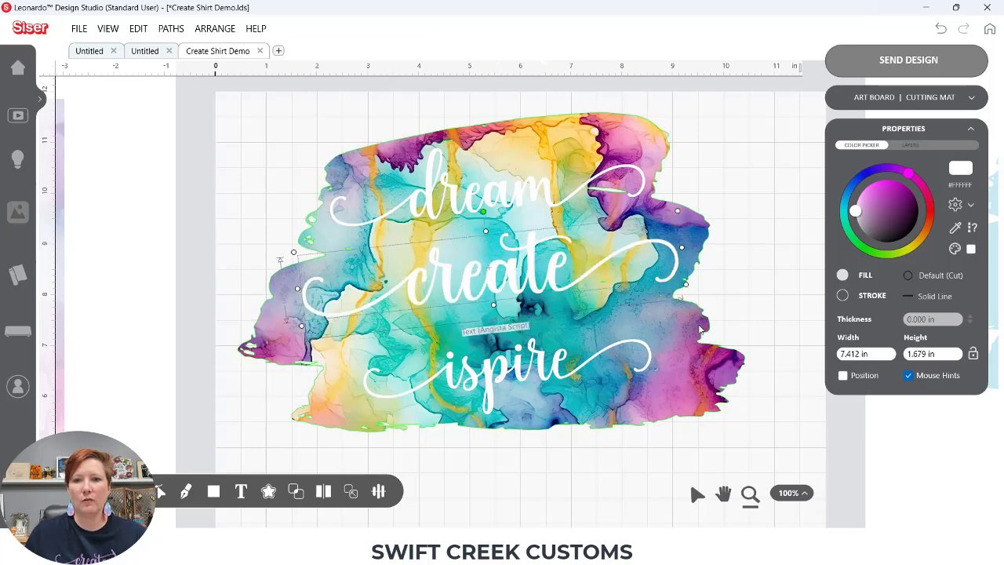
# Centre the text vertically on the brush shape.
pyautogui.click(702, 230)
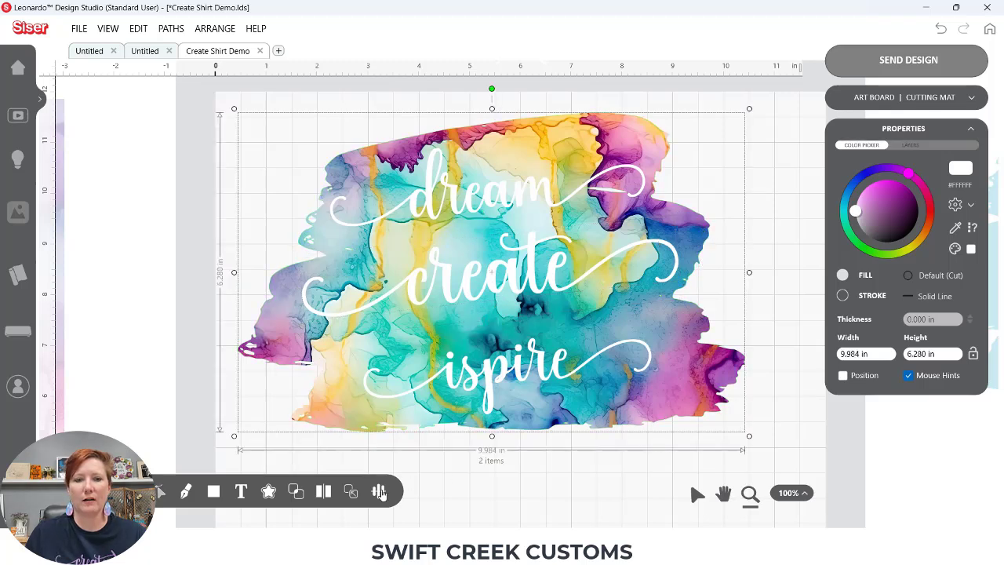
pyautogui.moveTo(381, 492)
pyautogui.click(409, 465)
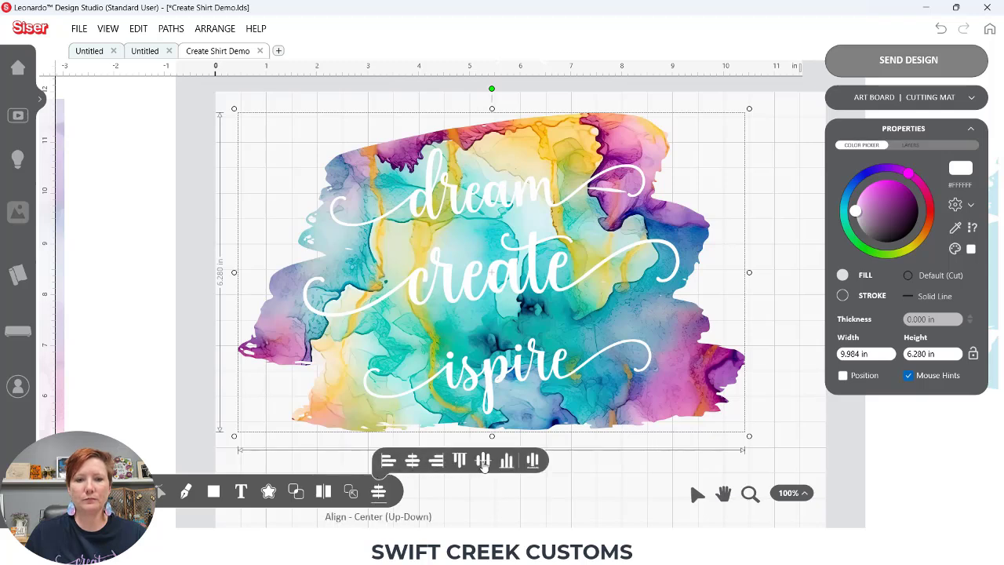
pyautogui.click(483, 460)
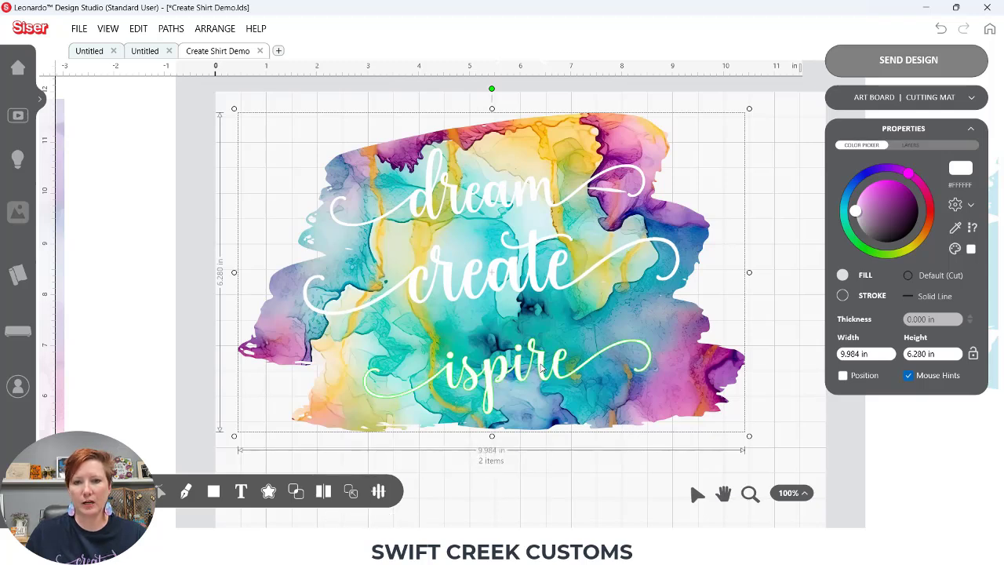
# Enlarge ispire and reposition it, then slightly resize create.
pyautogui.moveTo(541, 375); pyautogui.dragTo(528, 361)
pyautogui.moveTo(650, 373); pyautogui.dragTo(689, 408)
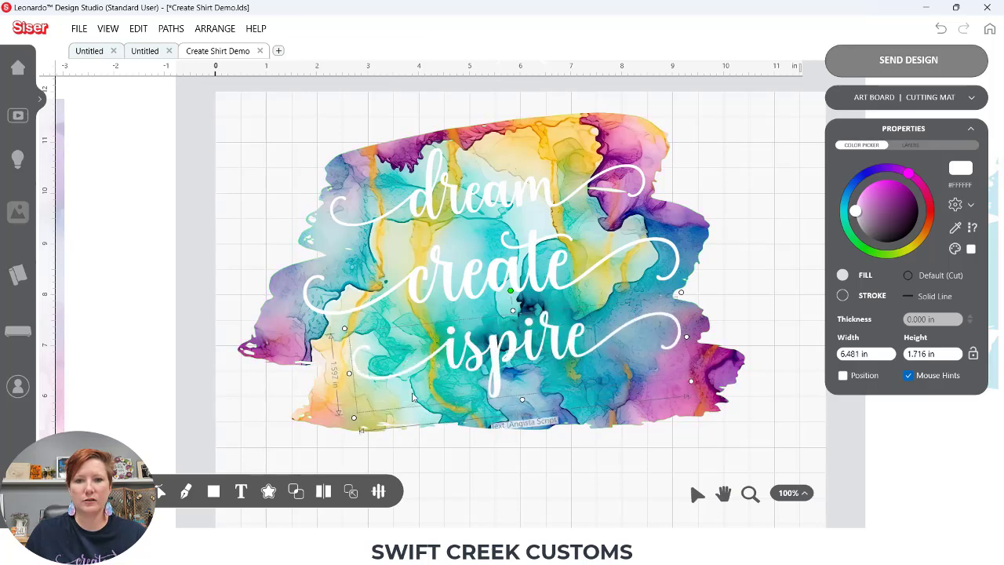
pyautogui.moveTo(355, 416); pyautogui.dragTo(334, 426)
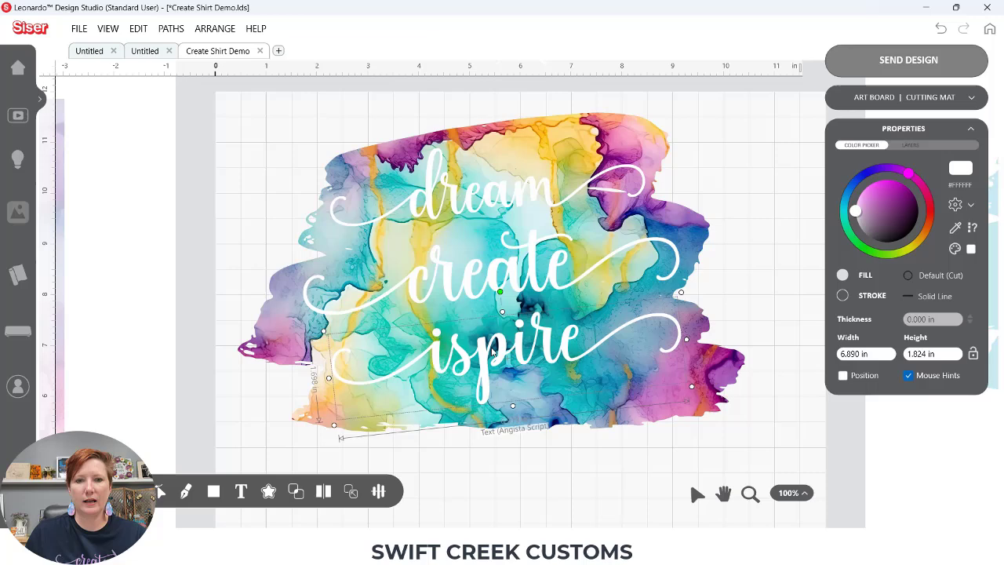
pyautogui.moveTo(484, 356); pyautogui.dragTo(484, 366)
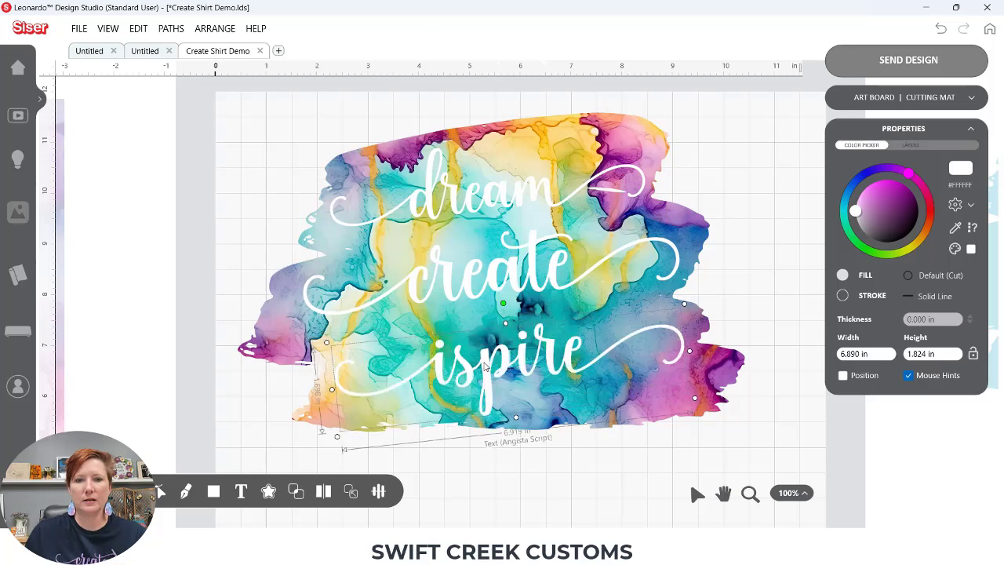
pyautogui.click(533, 279)
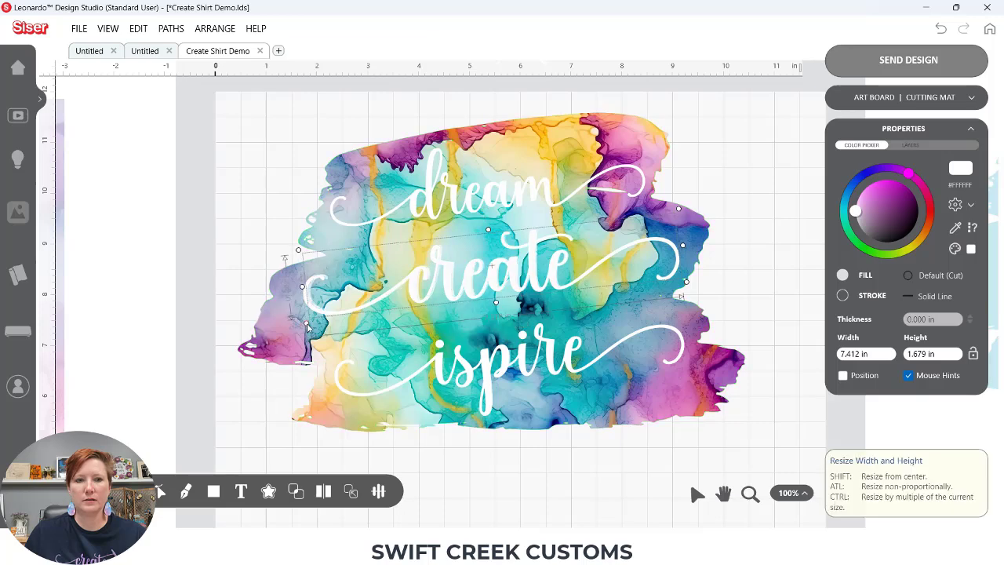
pyautogui.moveTo(307, 326); pyautogui.dragTo(315, 325)
# Centre the text horizontally and vertically on the brush shape and save Create Shirt Demo.
pyautogui.keyDown('shift'); pyautogui.click(296, 400); pyautogui.keyUp('shift')
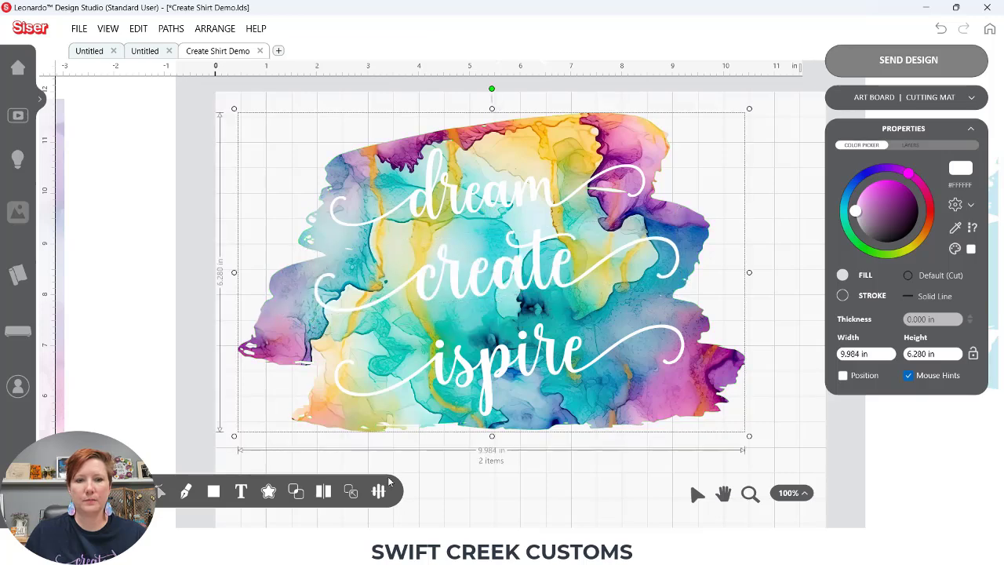
pyautogui.moveTo(384, 486)
pyautogui.click(411, 461)
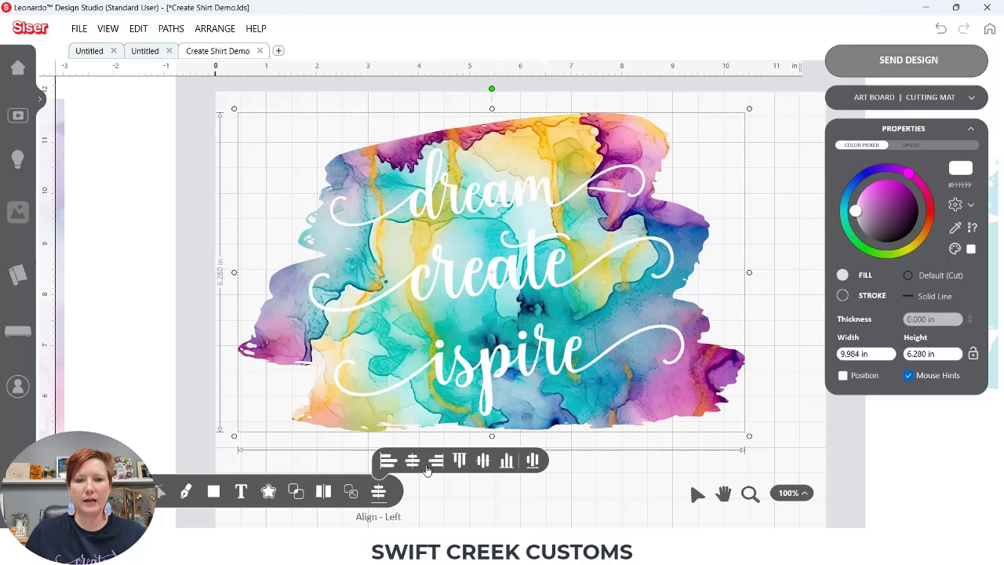
pyautogui.click(483, 461)
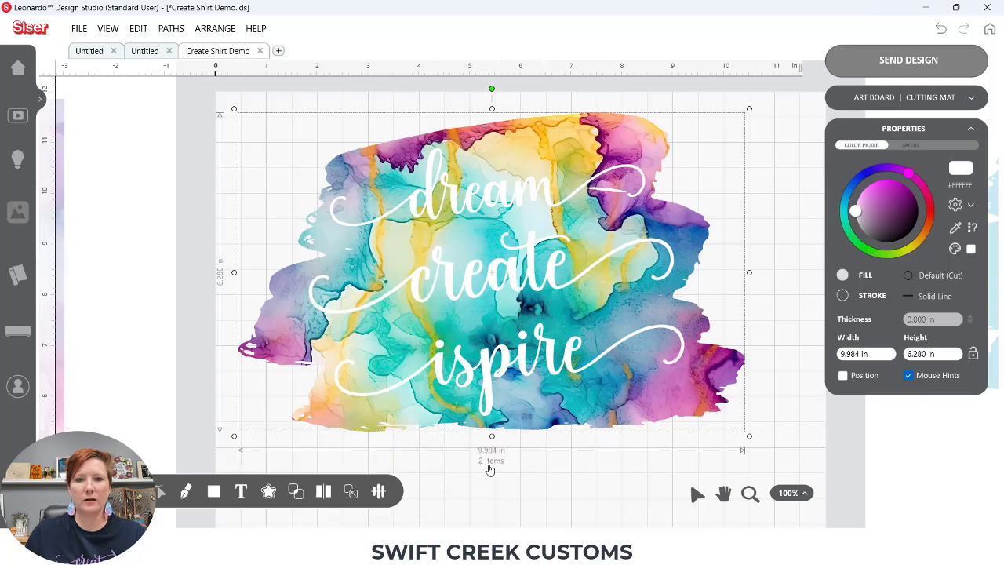
pyautogui.click(779, 272)
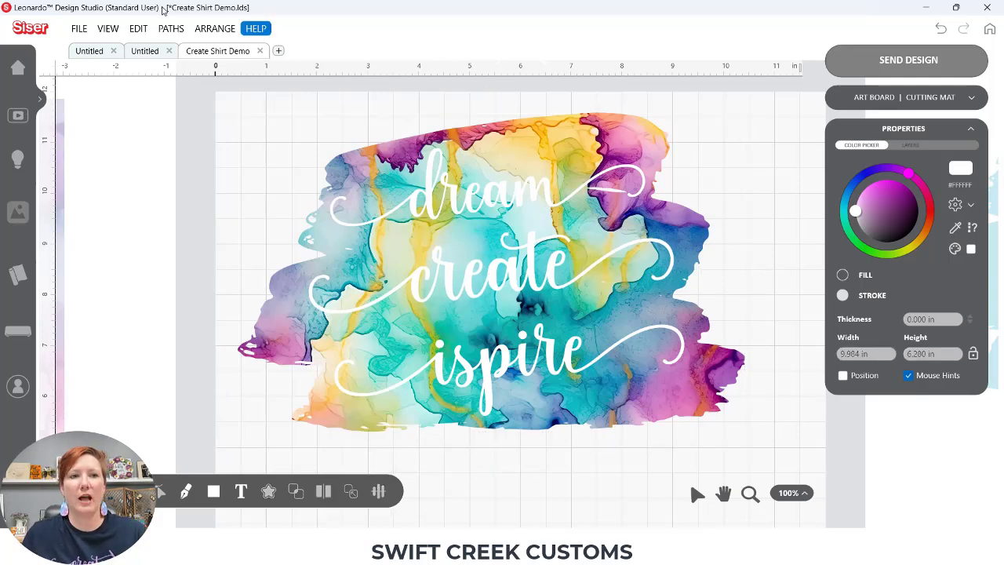
pyautogui.click(79, 28)
pyautogui.click(98, 109)
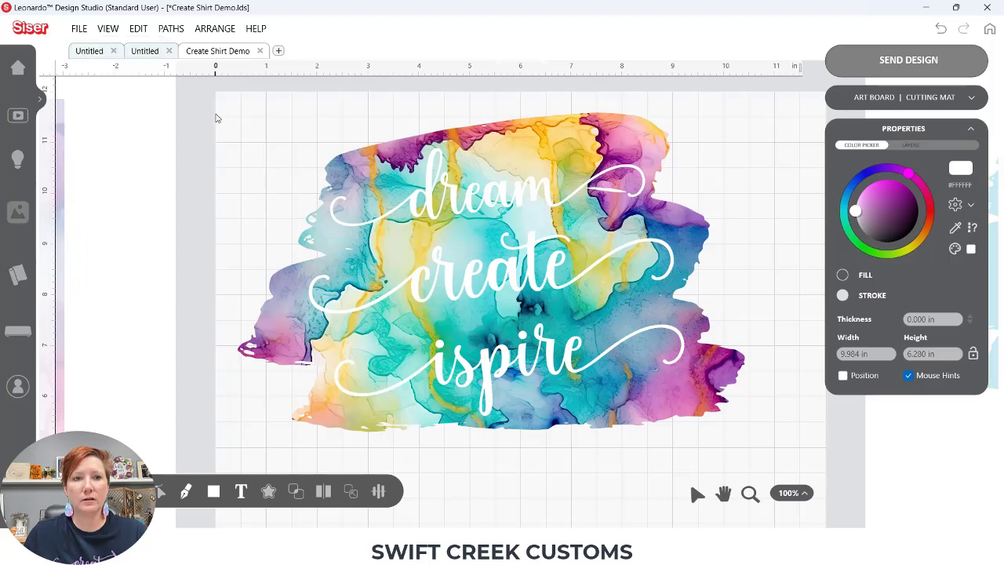
pyautogui.click(789, 493)
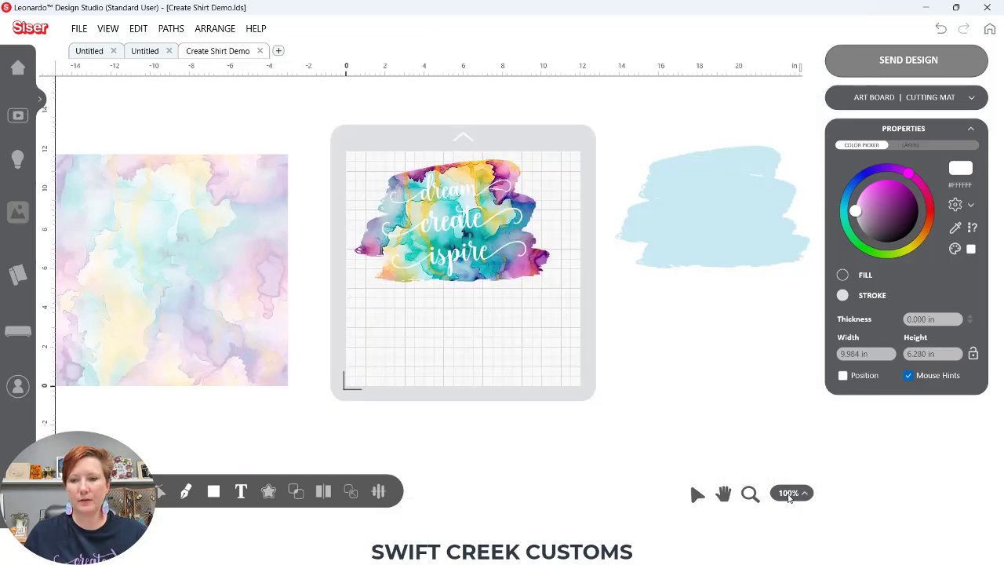
pyautogui.moveTo(351, 155); pyautogui.dragTo(555, 290)
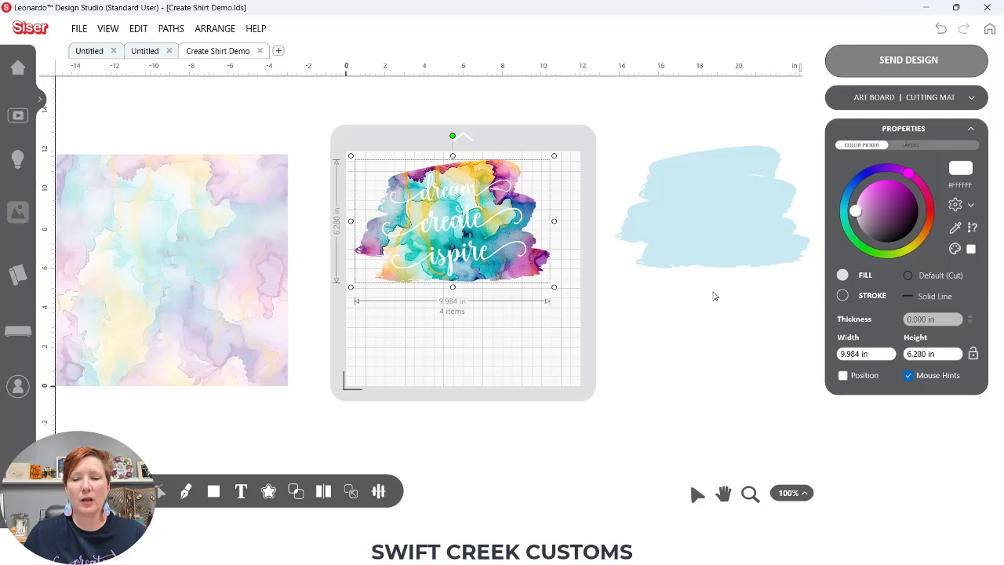
pyautogui.click(860, 63)
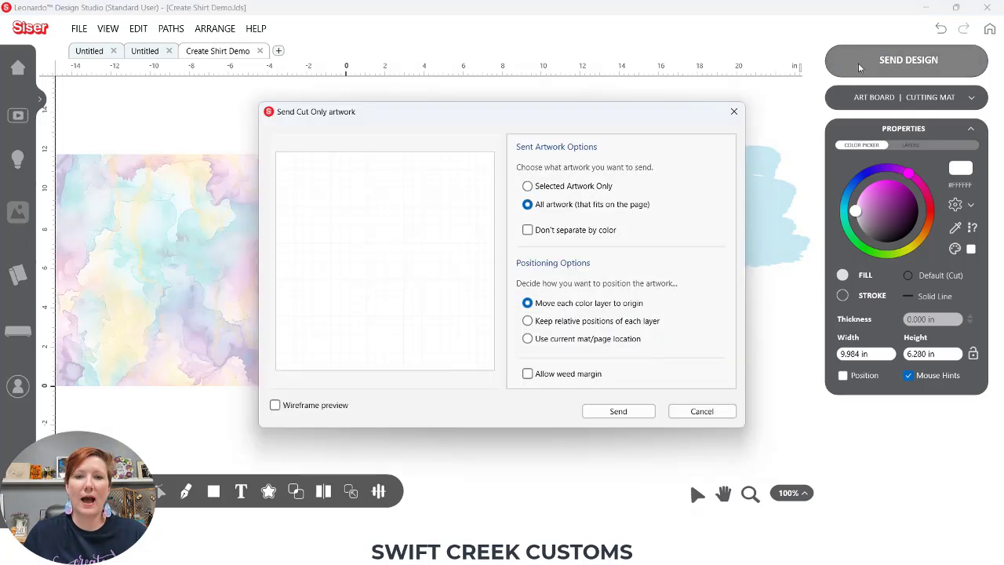
pyautogui.click(693, 411)
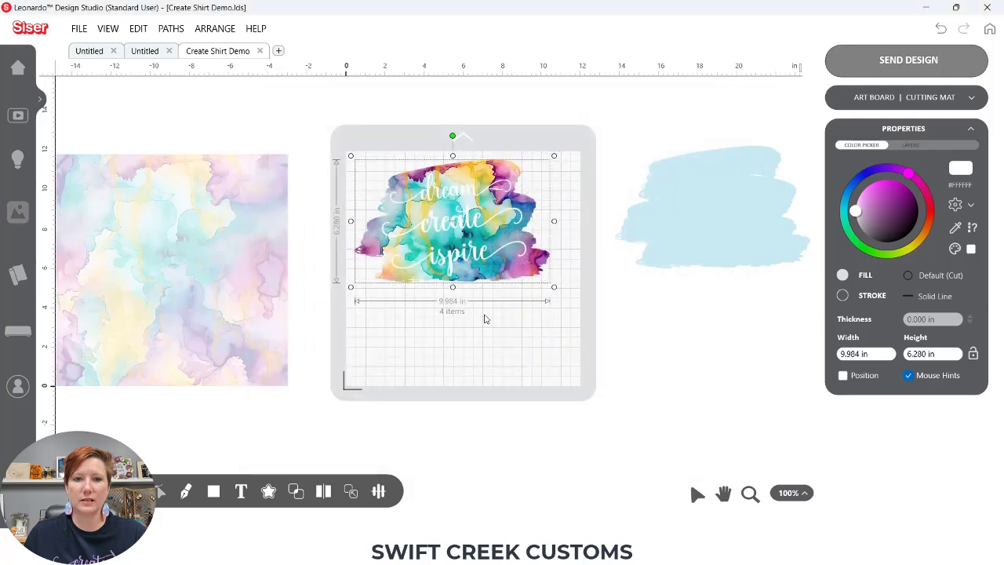
pyautogui.click(850, 64)
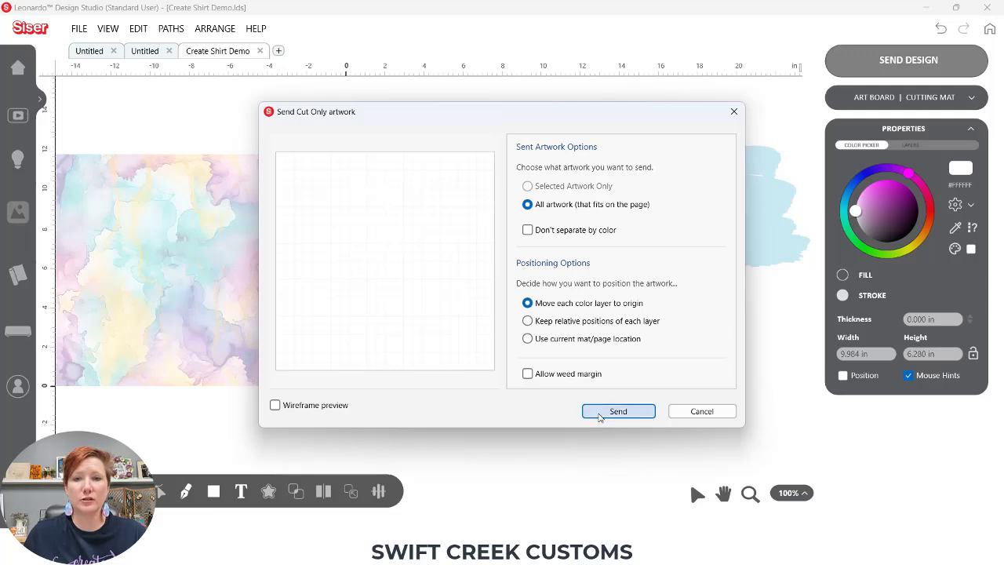
pyautogui.click(601, 409)
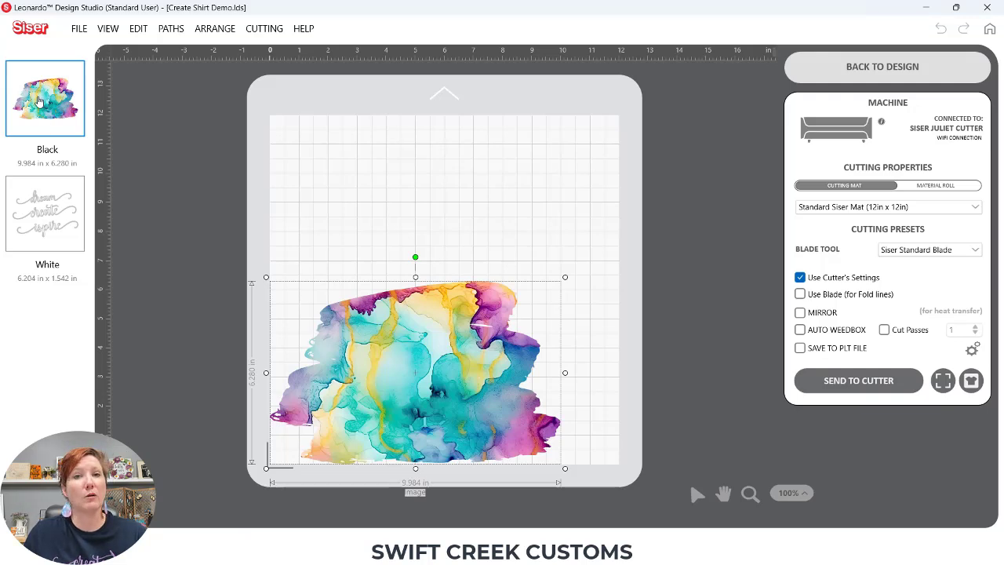
pyautogui.click(35, 207)
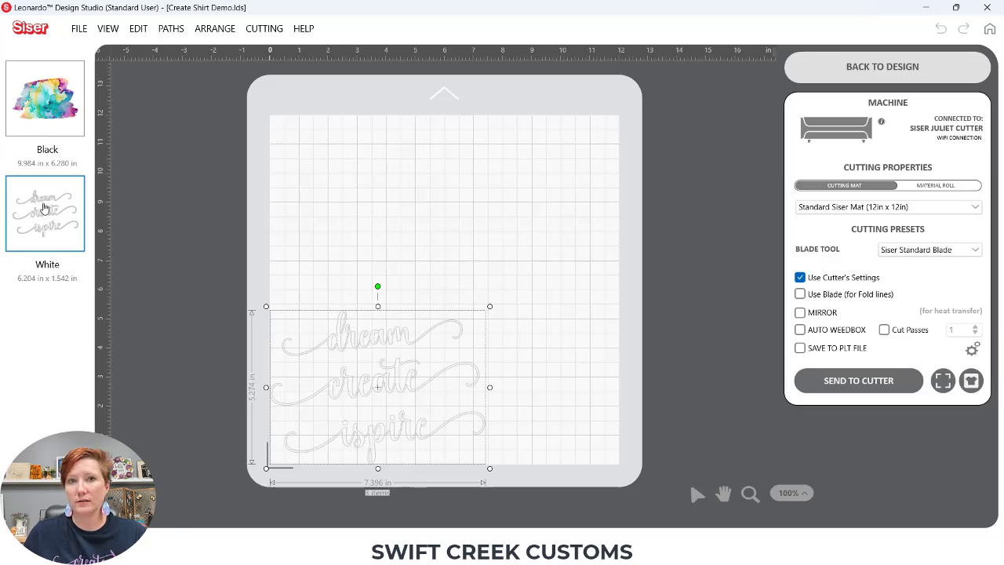
pyautogui.click(875, 67)
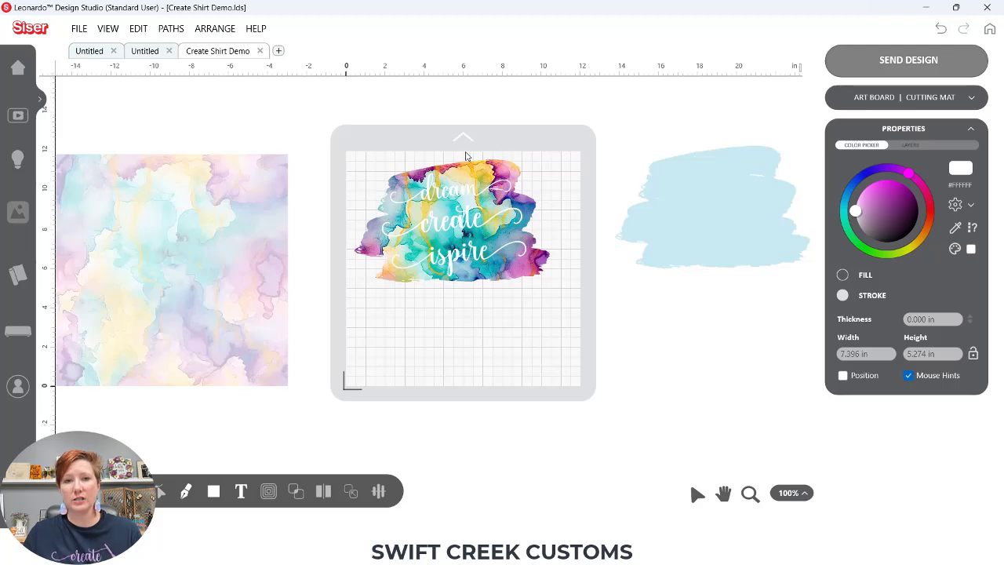
# Build a Print and Cut Logo contour with Include Holes around all four design items.
pyautogui.moveTo(350, 155); pyautogui.dragTo(564, 310)
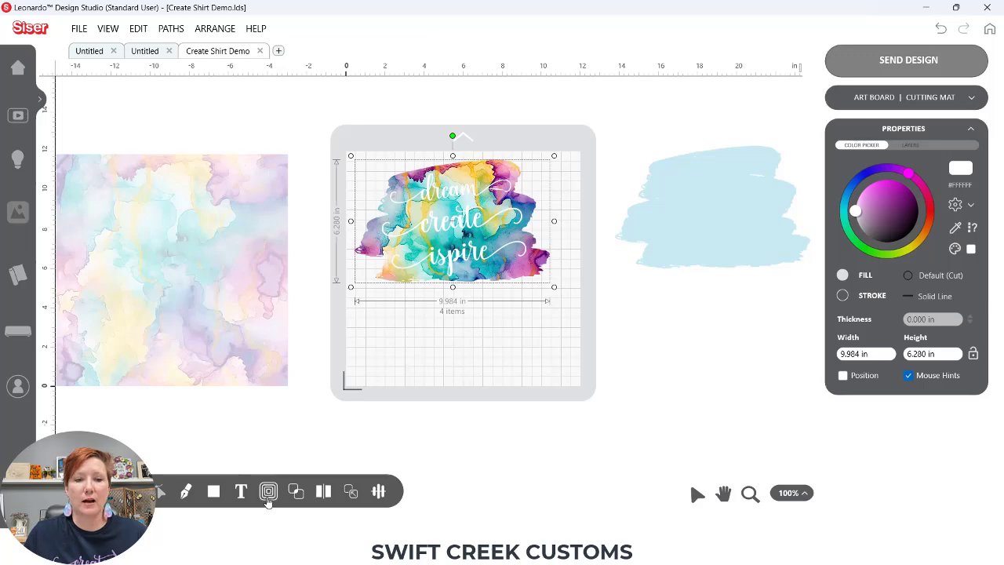
pyautogui.moveTo(268, 494)
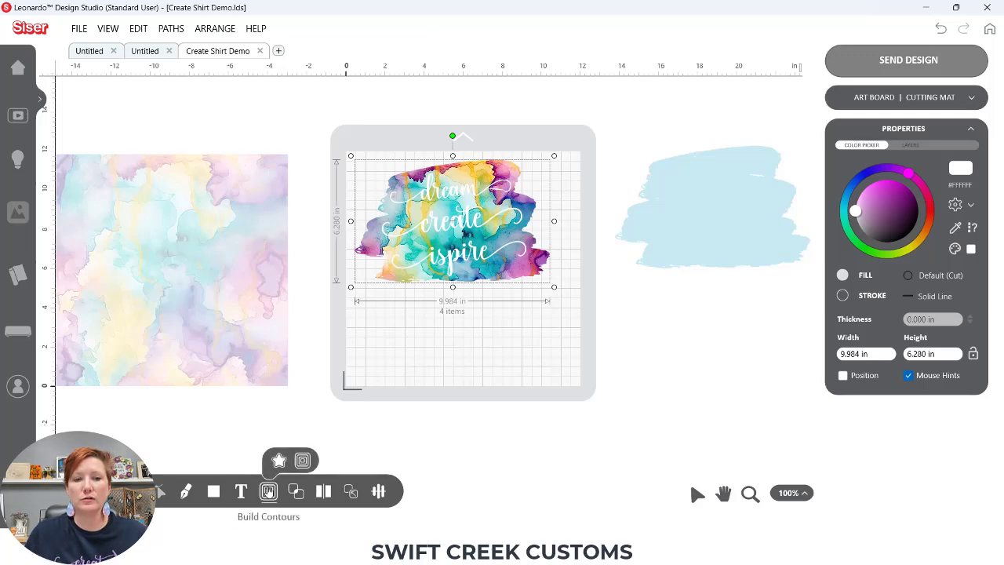
pyautogui.click(278, 462)
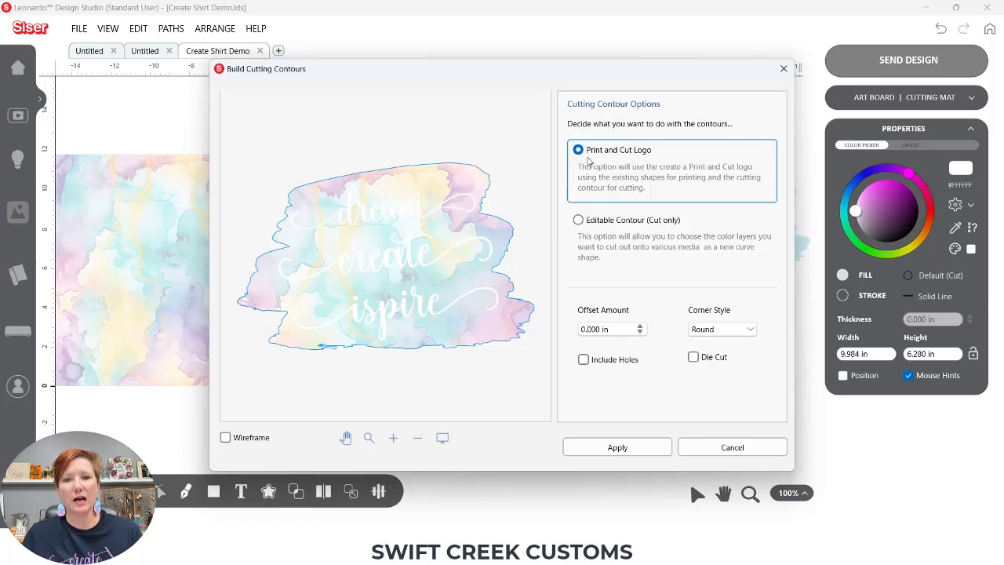
pyautogui.click(584, 360)
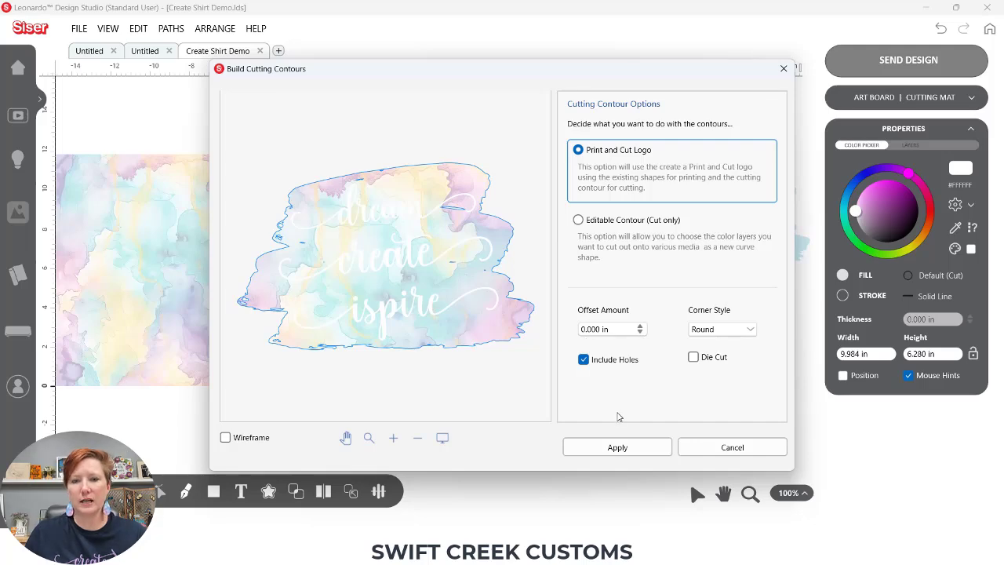
pyautogui.click(623, 451)
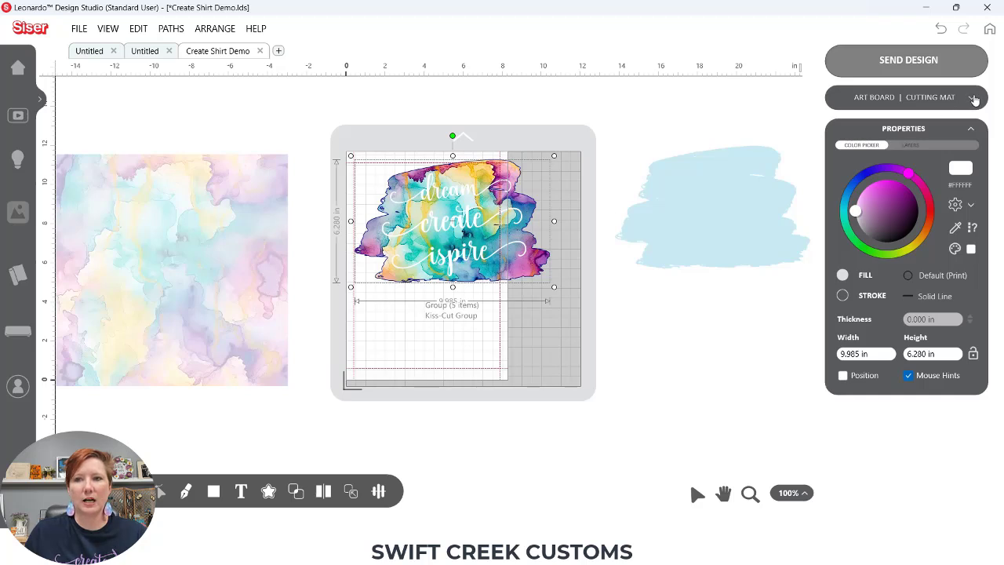
# Set the paper size to US Letter (8.5 x 11 in) and enable Page Marks.
pyautogui.click(971, 97)
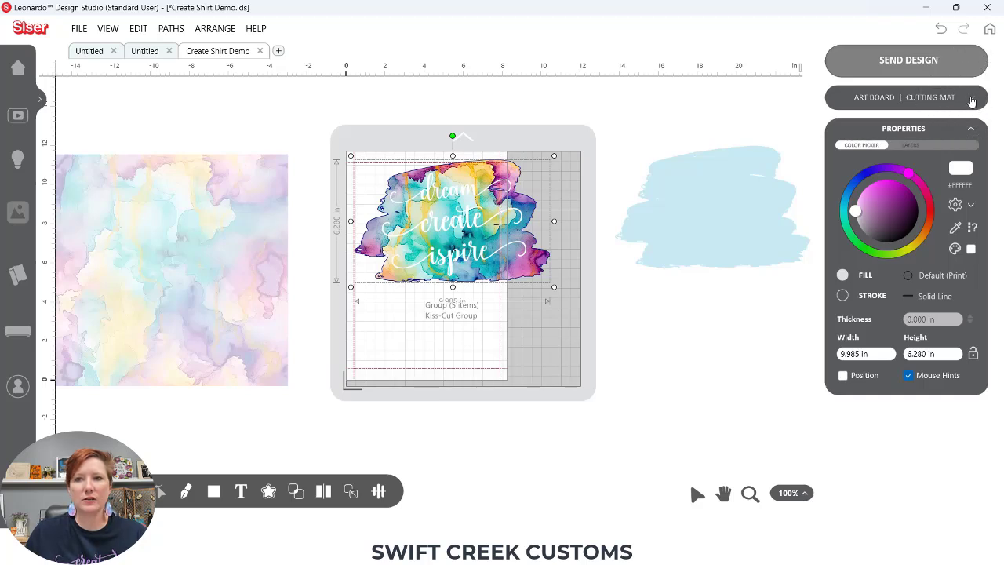
pyautogui.click(970, 99)
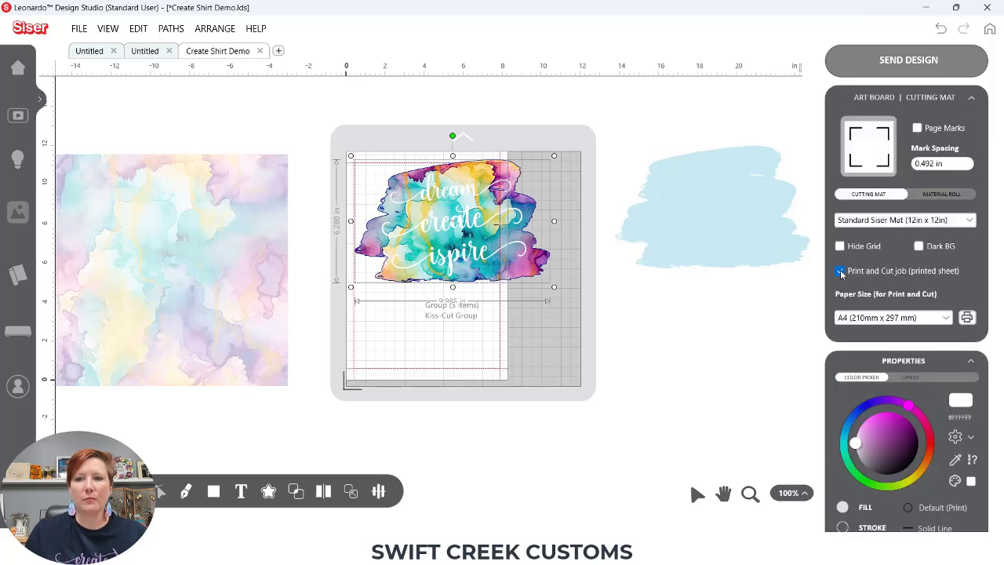
pyautogui.click(866, 320)
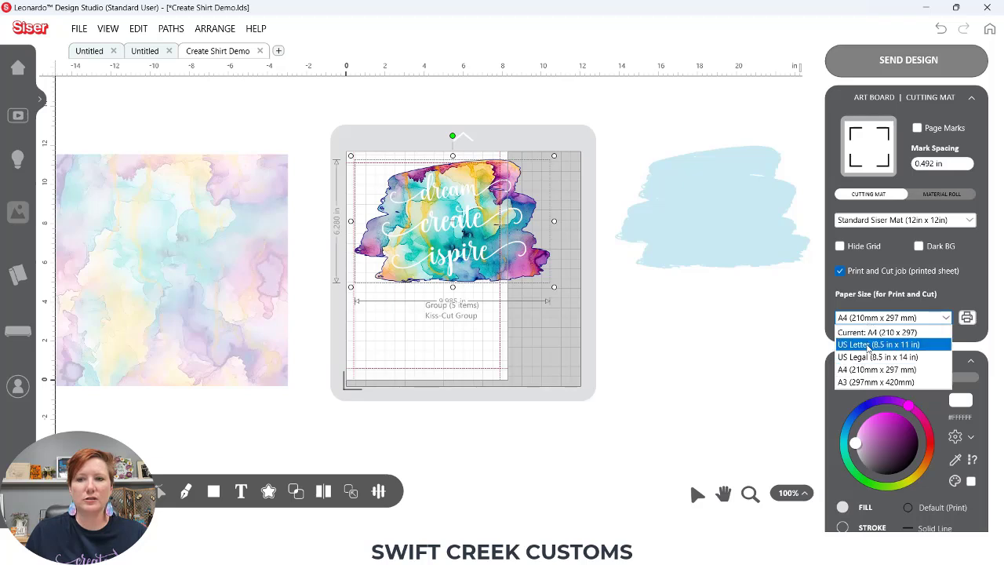
pyautogui.click(866, 344)
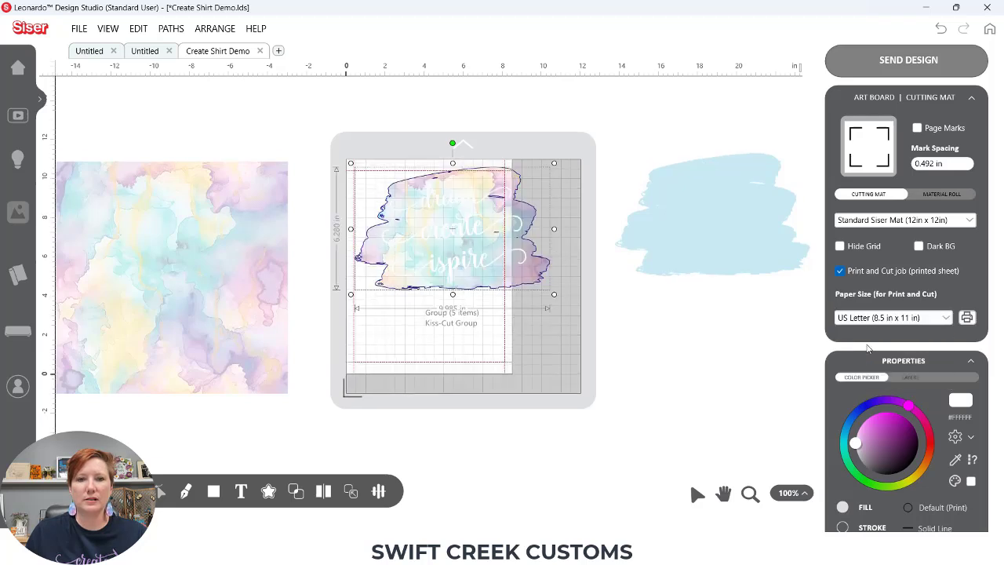
pyautogui.click(918, 128)
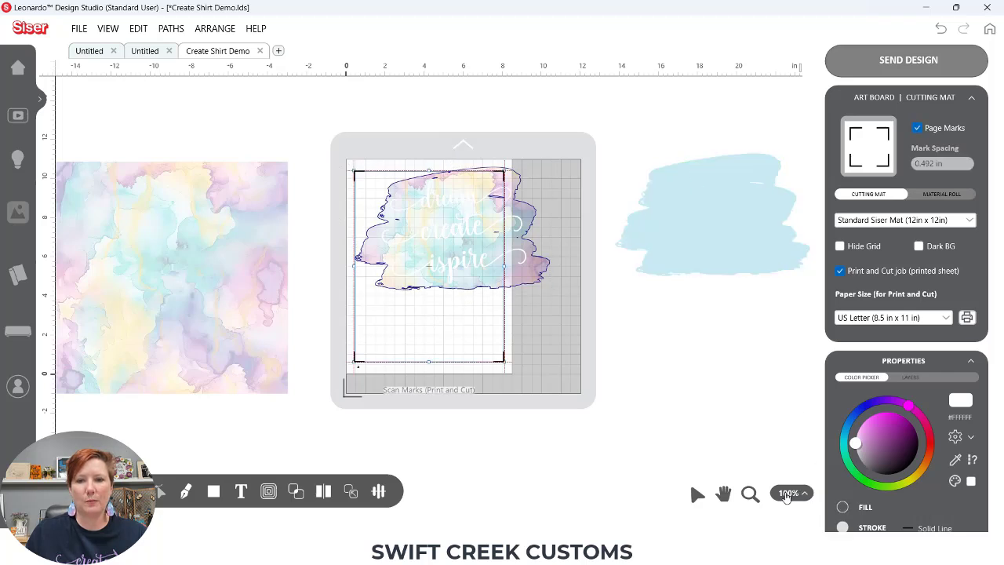
pyautogui.click(750, 493)
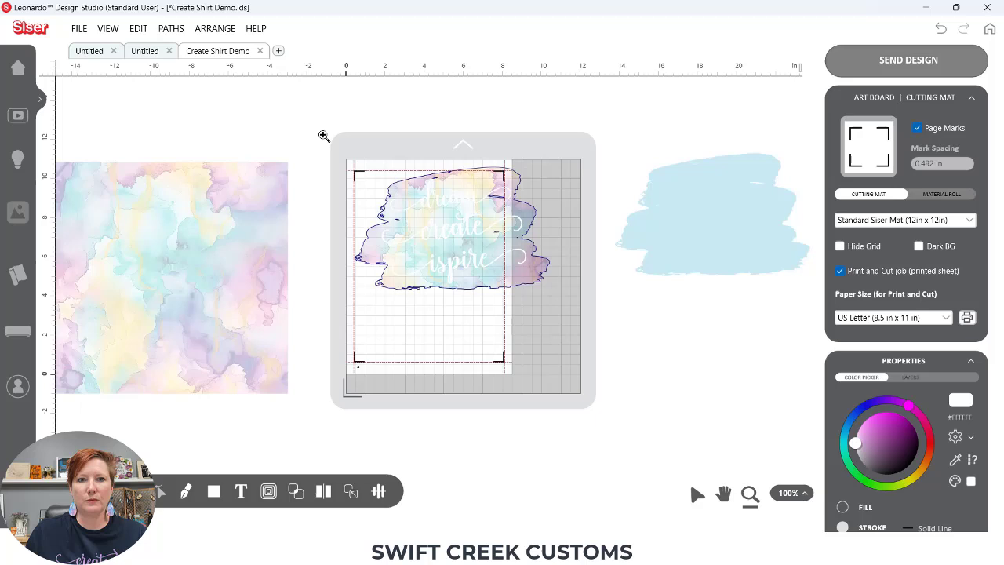
pyautogui.moveTo(316, 115); pyautogui.dragTo(615, 441)
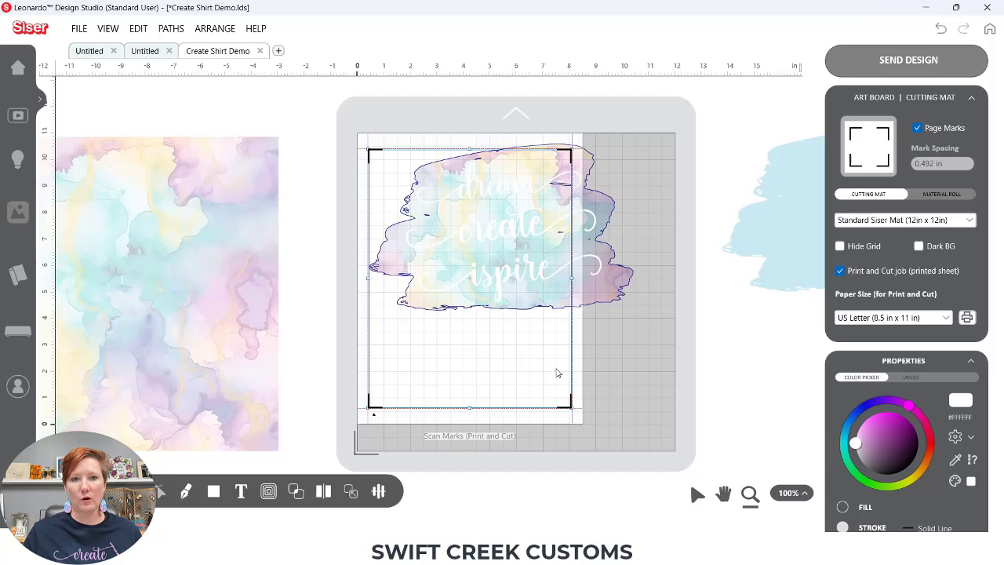
# Rotate, shift and resize the design group to fit inside the registration marks on the letter page.
pyautogui.click(465, 235)
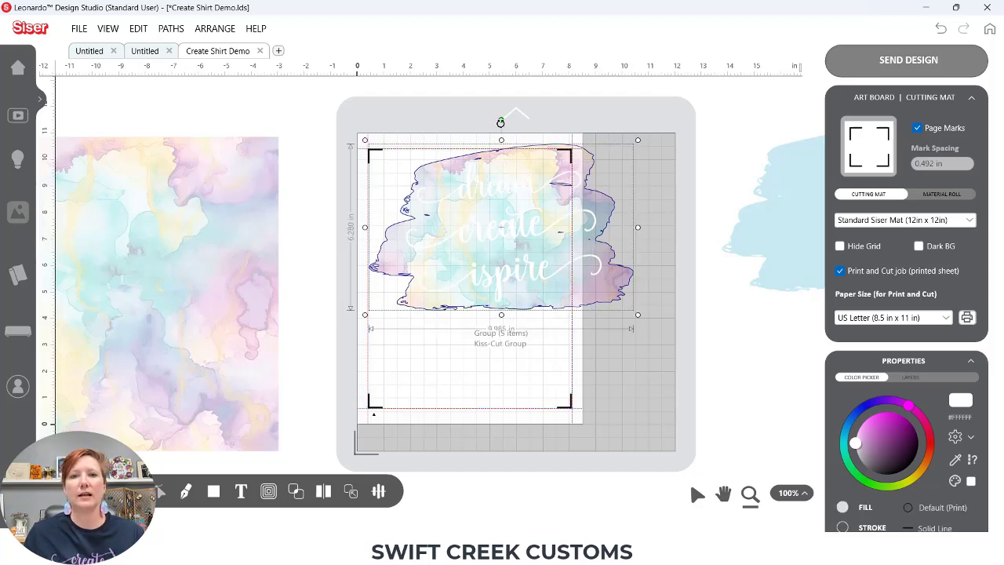
pyautogui.moveTo(501, 119); pyautogui.dragTo(398, 243)
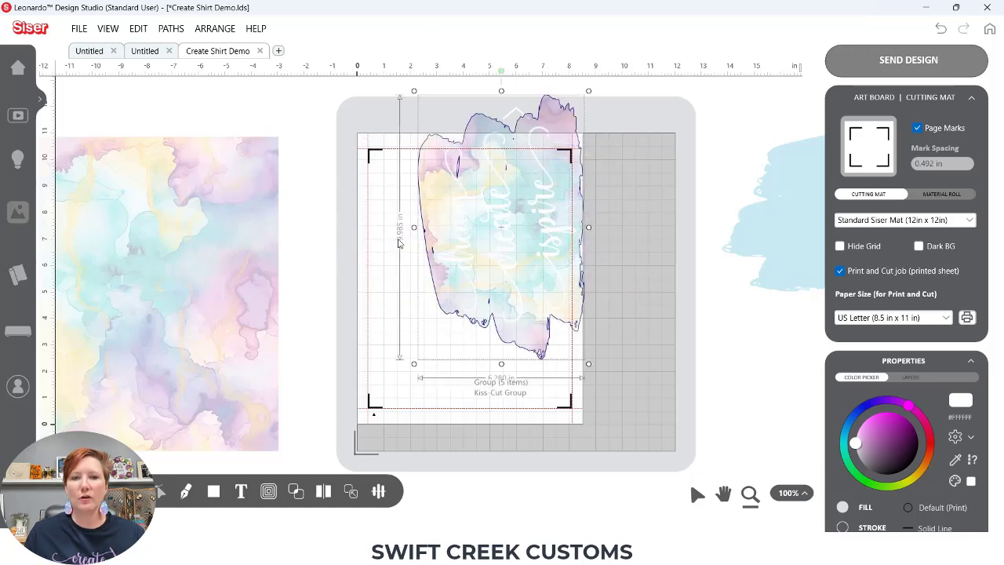
pyautogui.moveTo(487, 218); pyautogui.dragTo(444, 267)
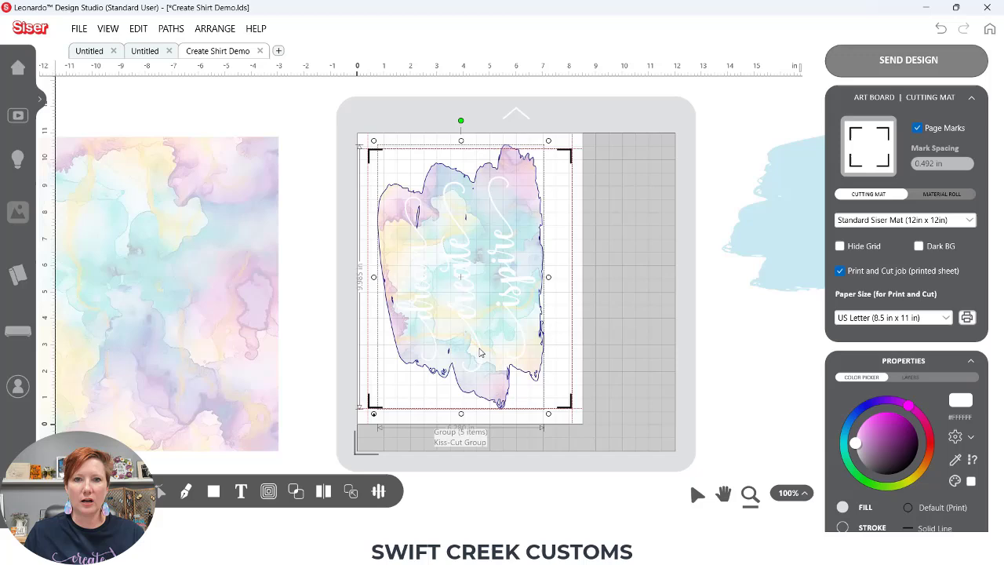
pyautogui.moveTo(463, 132); pyautogui.dragTo(518, 194)
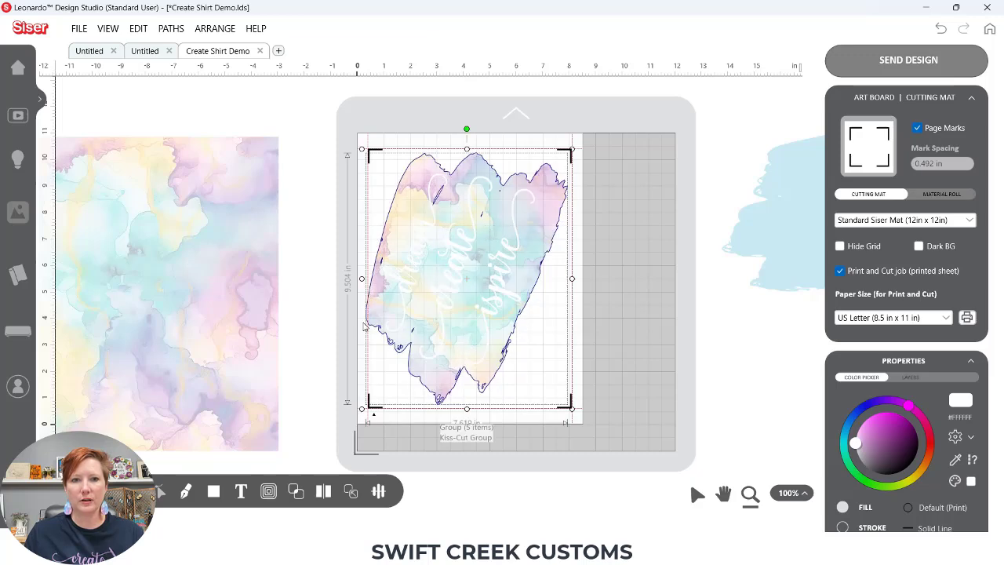
pyautogui.moveTo(363, 409); pyautogui.dragTo(372, 409)
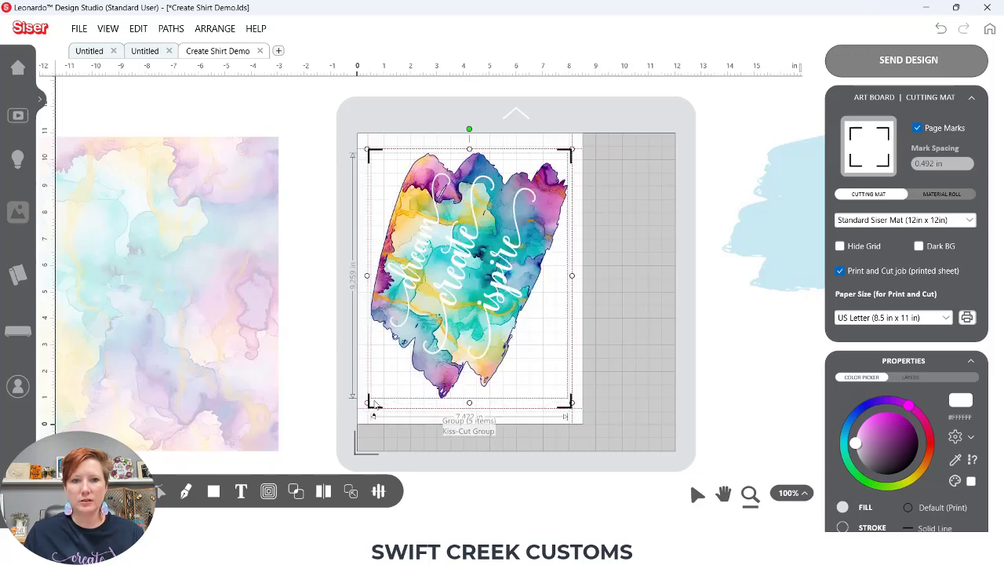
pyautogui.click(555, 334)
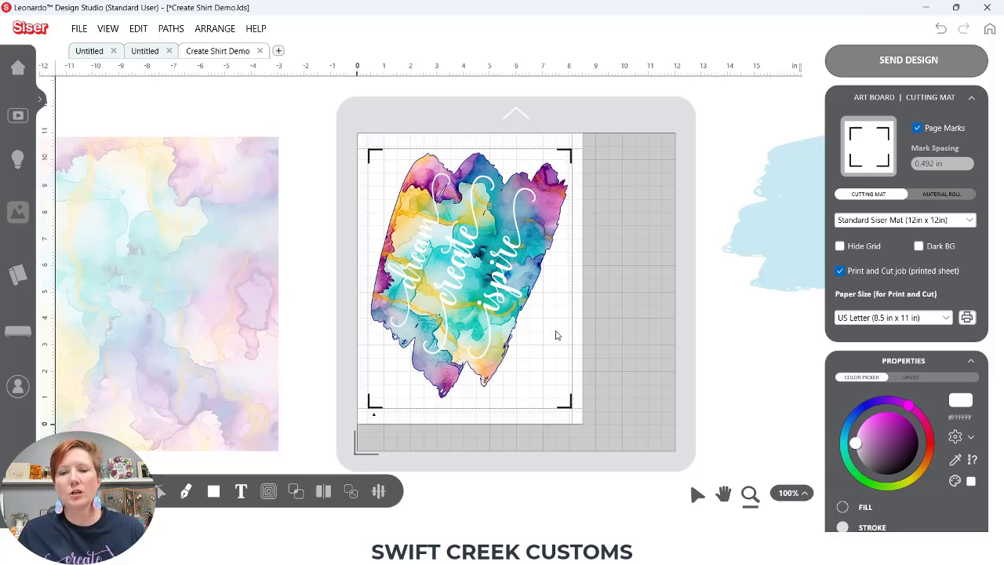
pyautogui.click(564, 408)
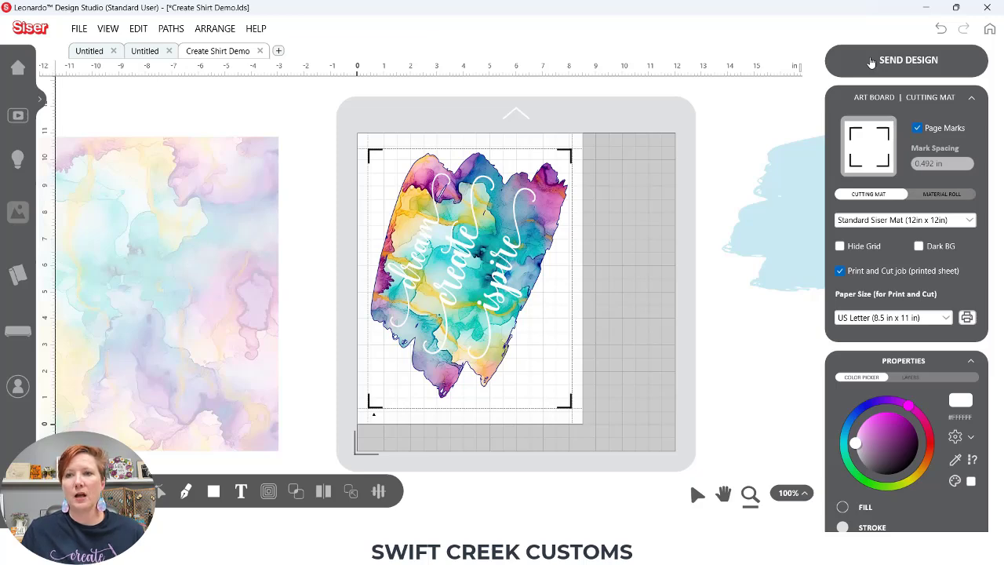
# Send the design to print-and-cut and preview its 7.634 in by 9.740 in cutting contour.
pyautogui.click(870, 63)
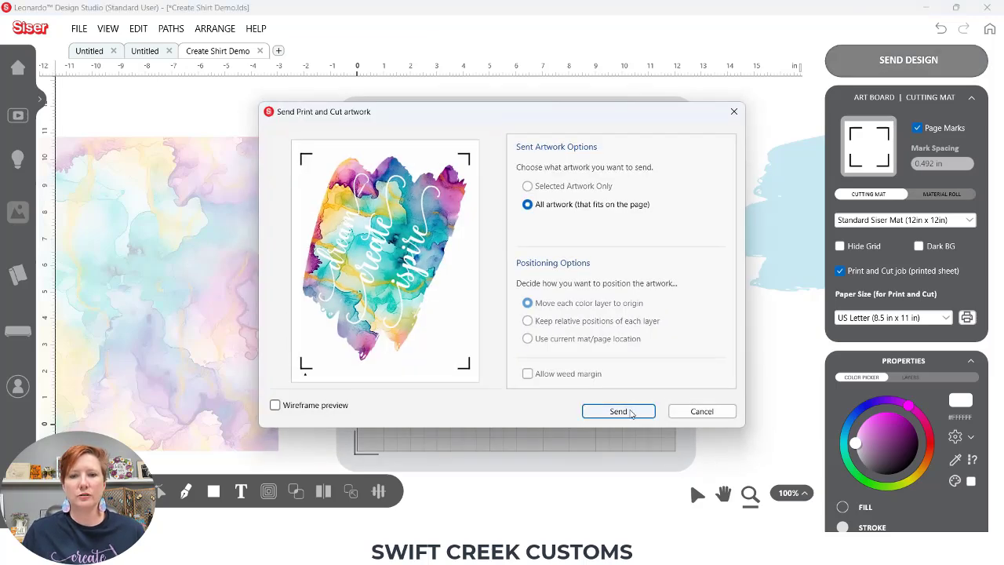
pyautogui.click(618, 411)
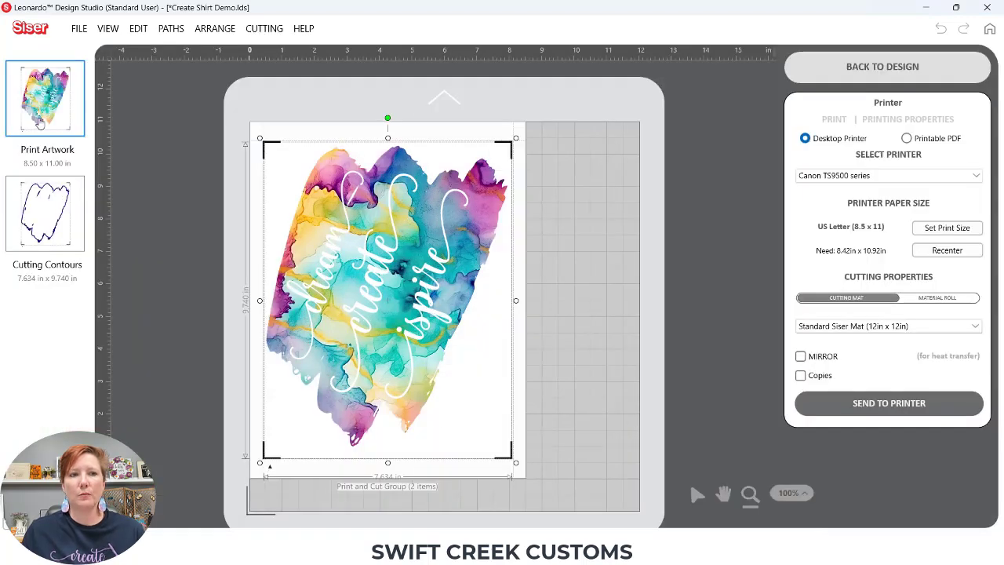
pyautogui.click(43, 113)
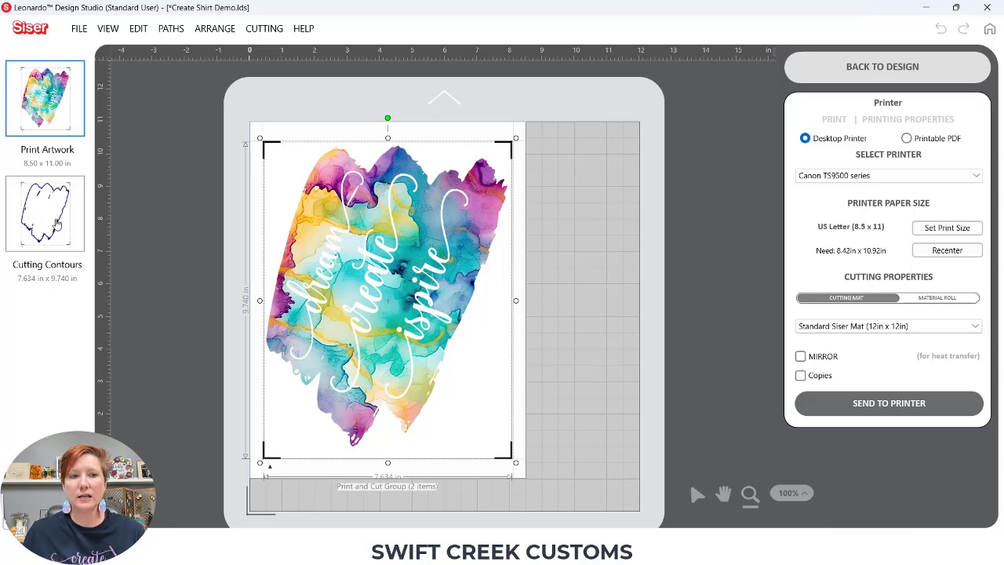
pyautogui.click(56, 224)
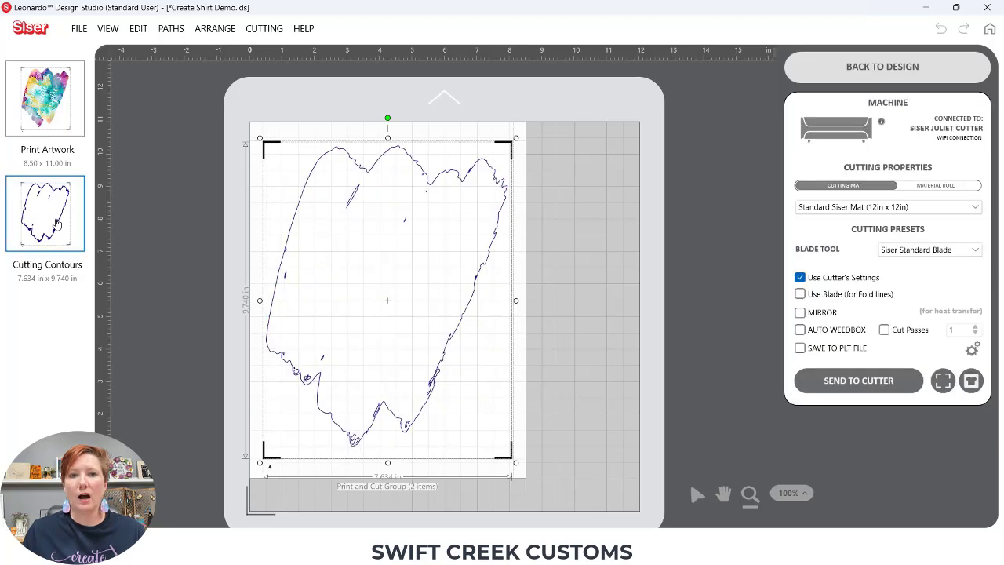